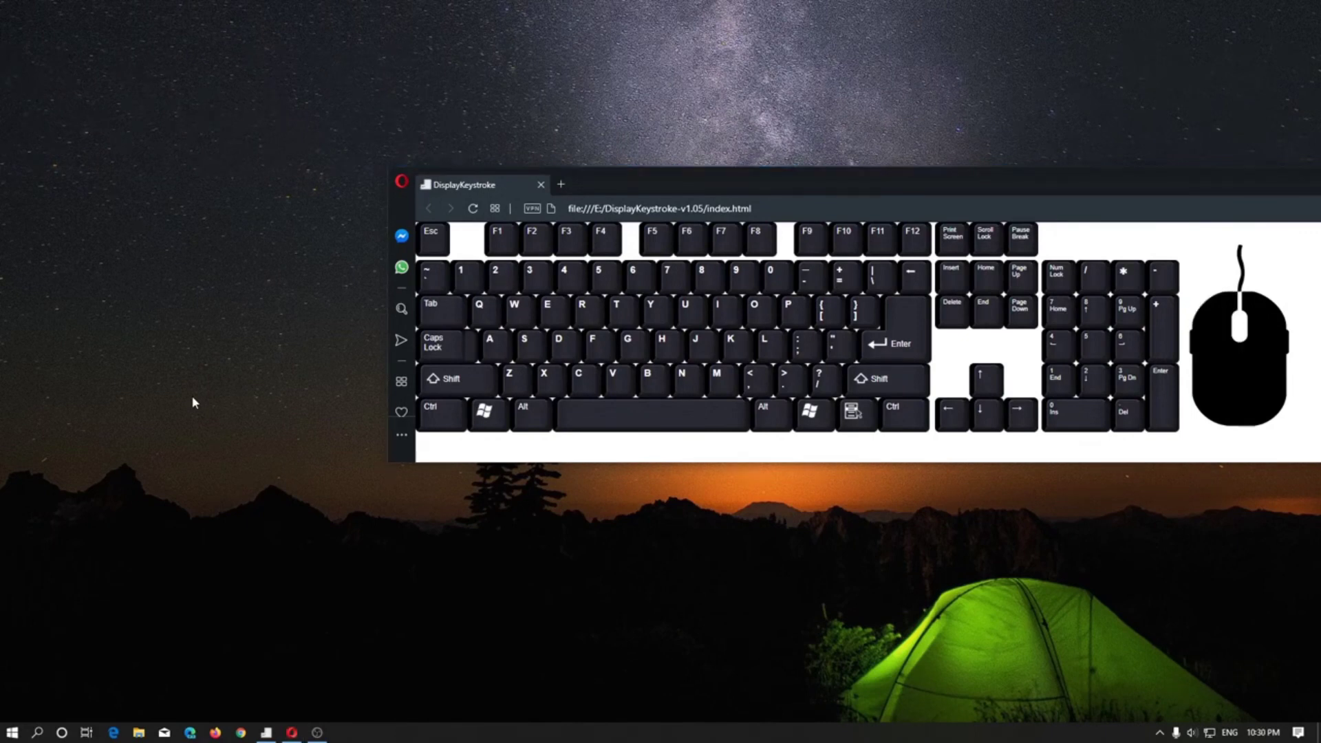
Search Windows for "mouse" and open the Mouse settings page from the results.
click(195, 399)
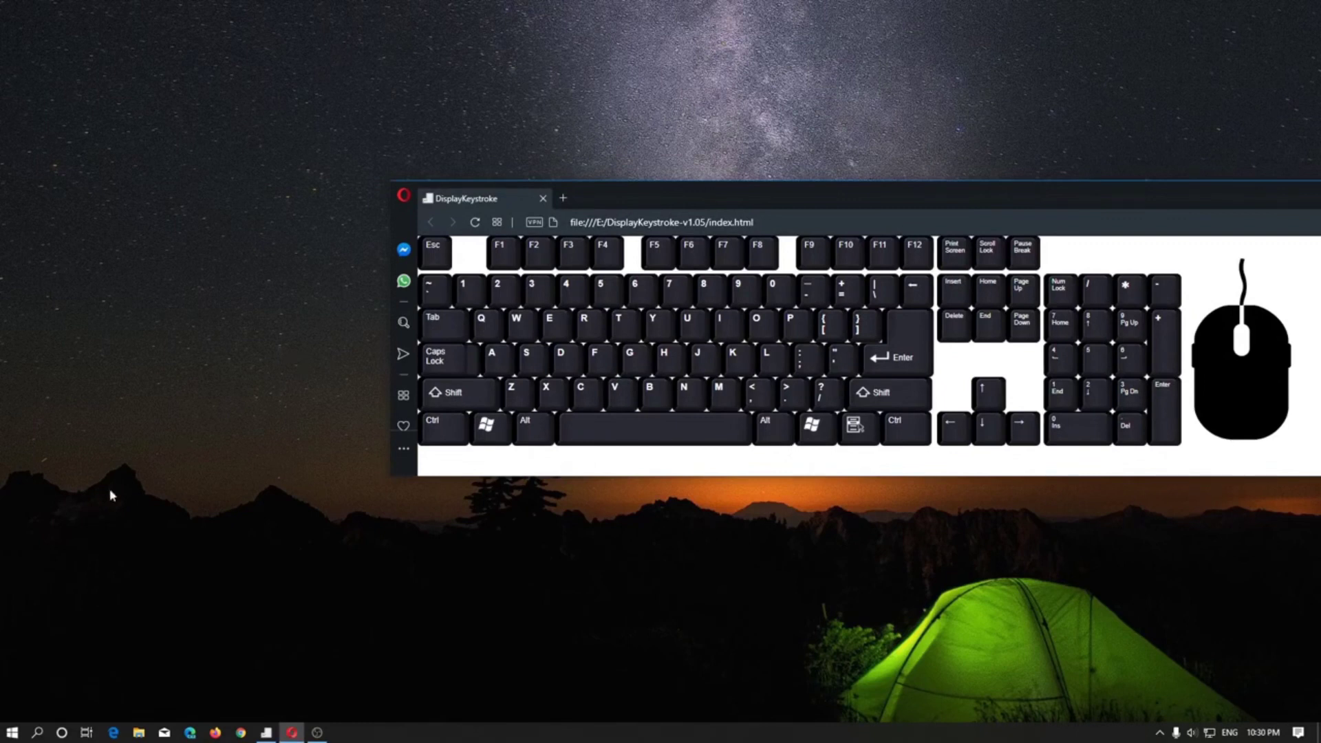
click(12, 732)
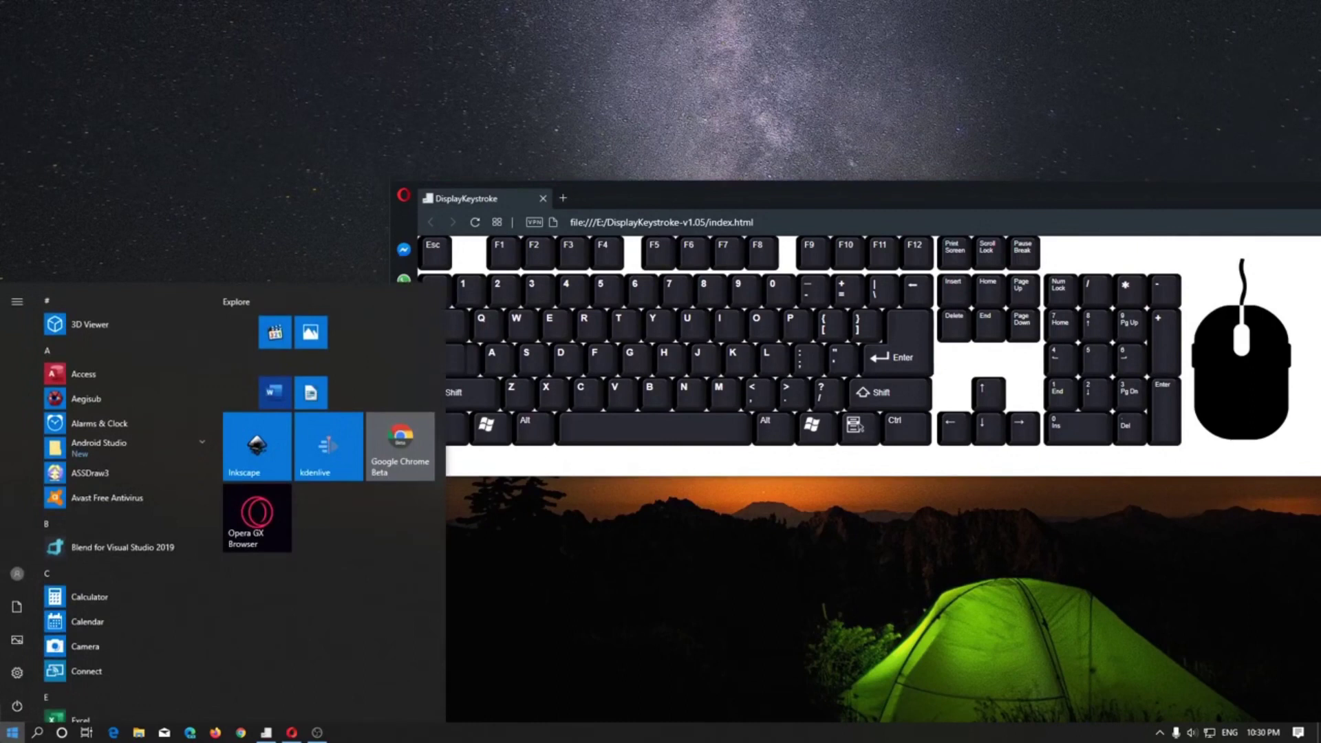
text(mouse)
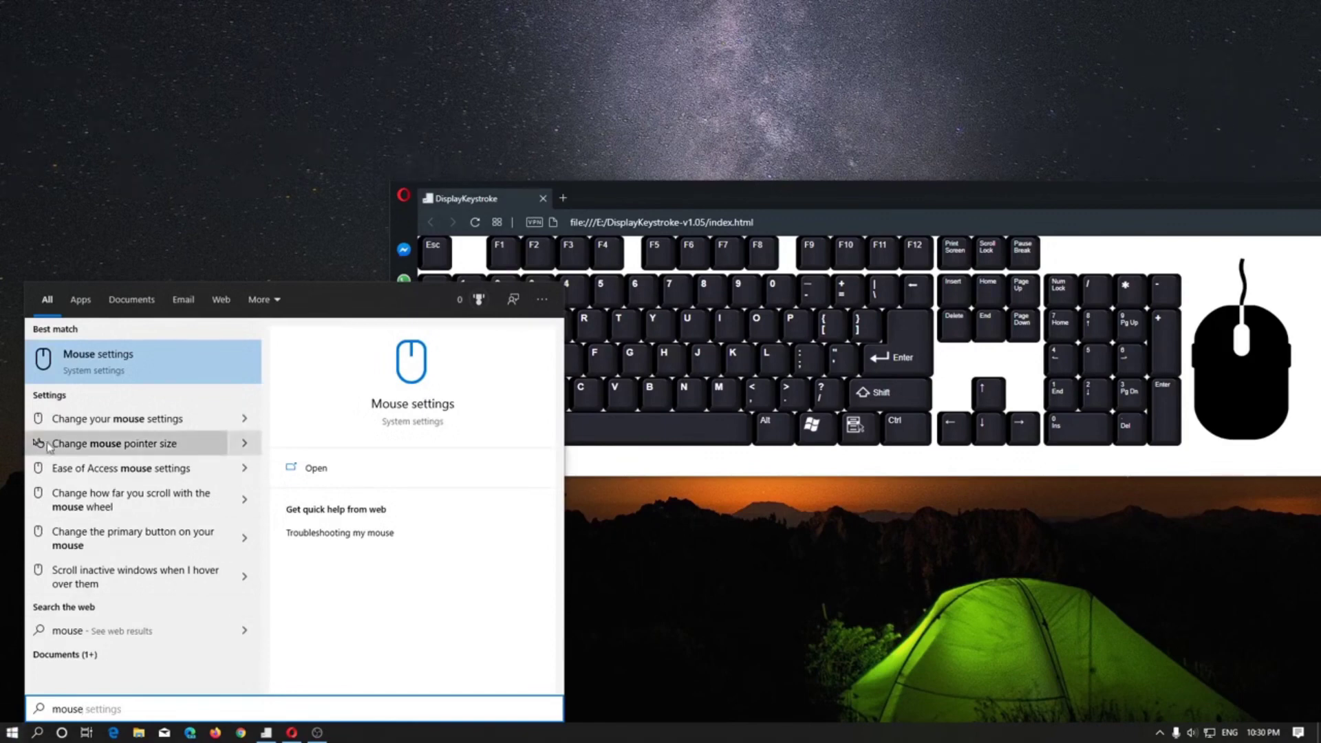
click(119, 370)
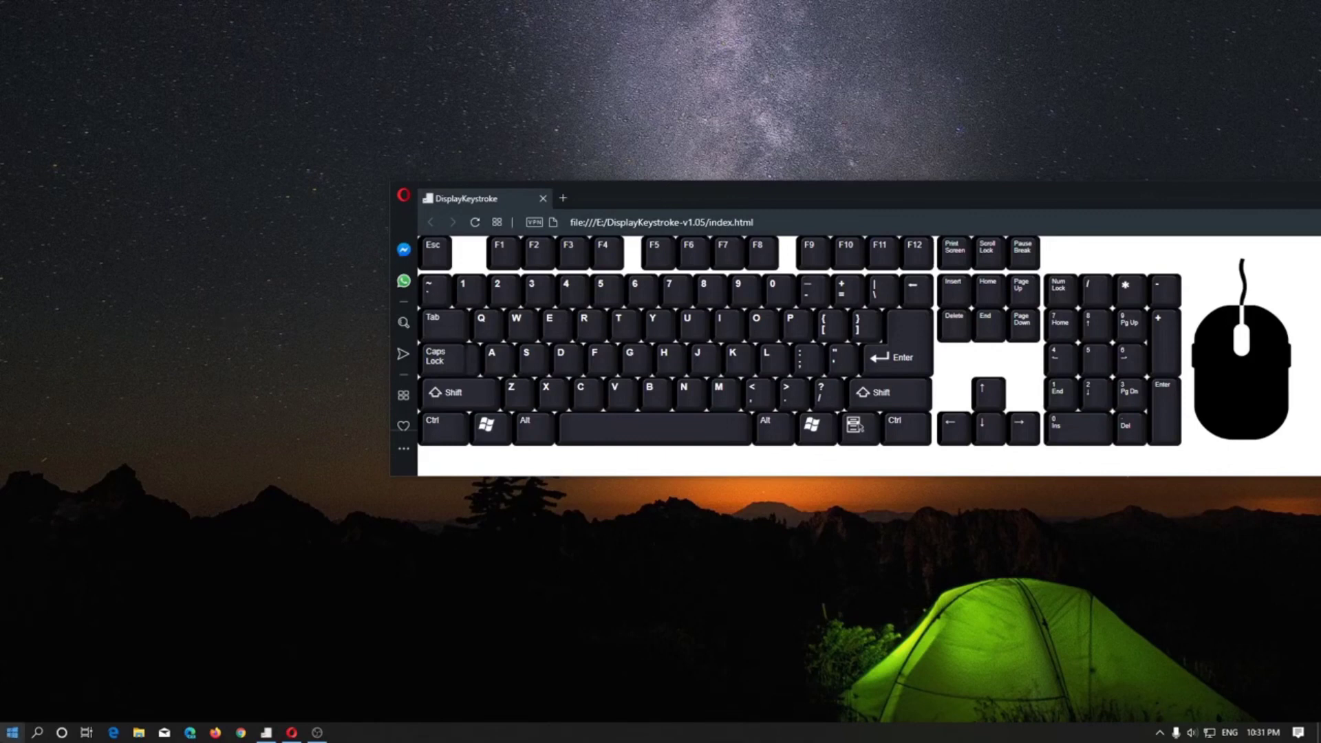
Open the Mouse page through the Devices category of Windows Settings, and close Settings again.
click(12, 732)
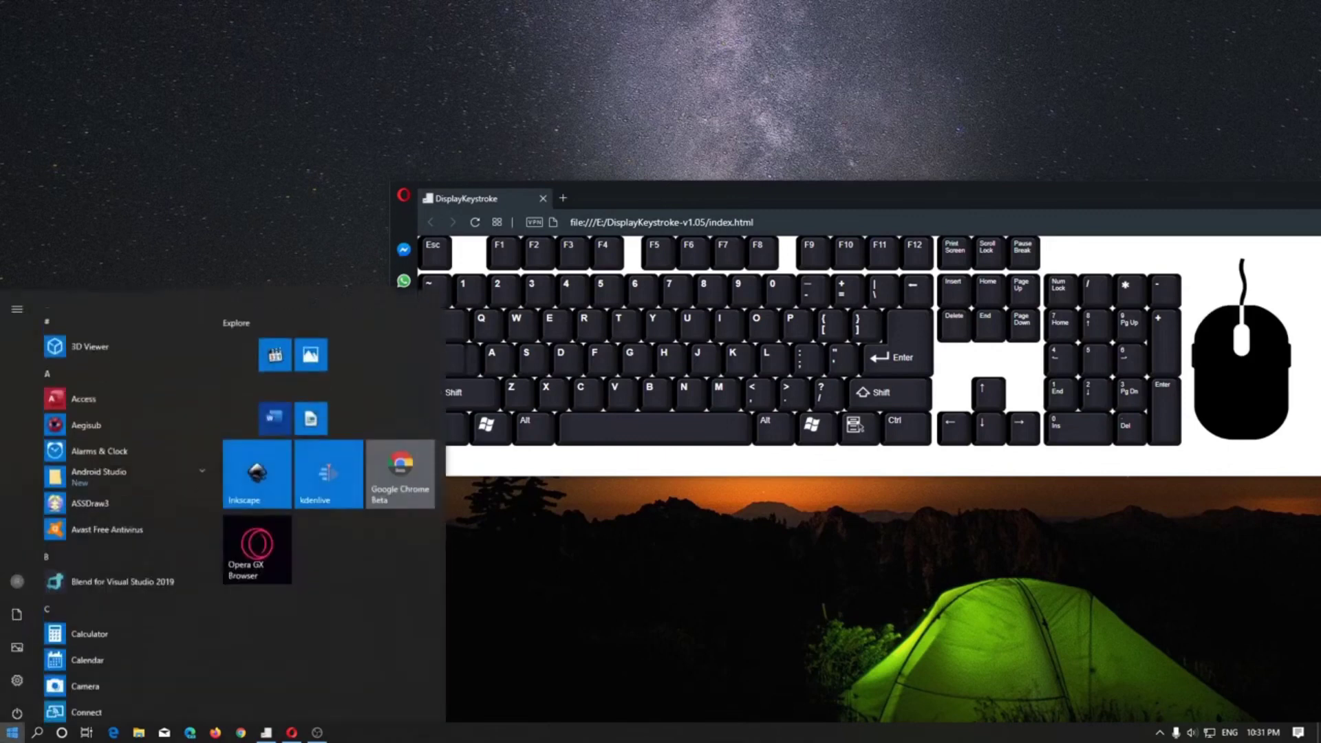
click(17, 685)
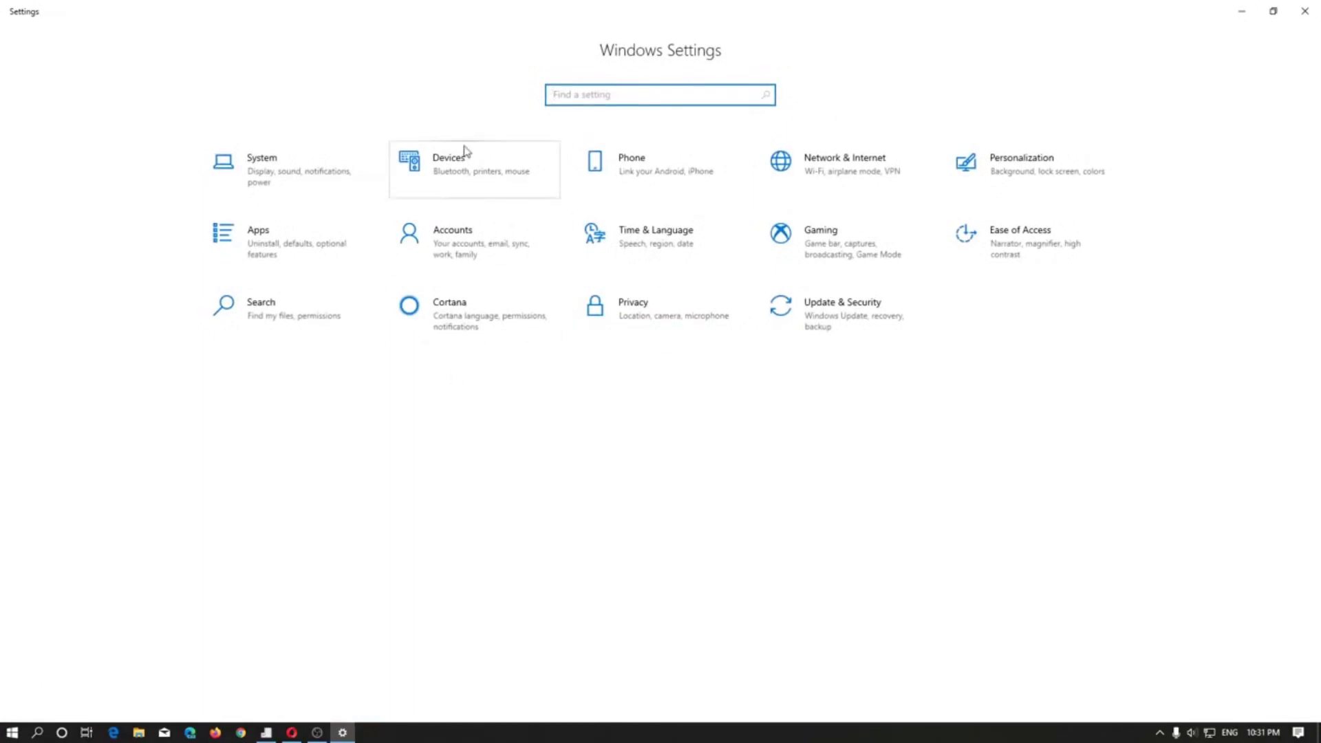
click(461, 172)
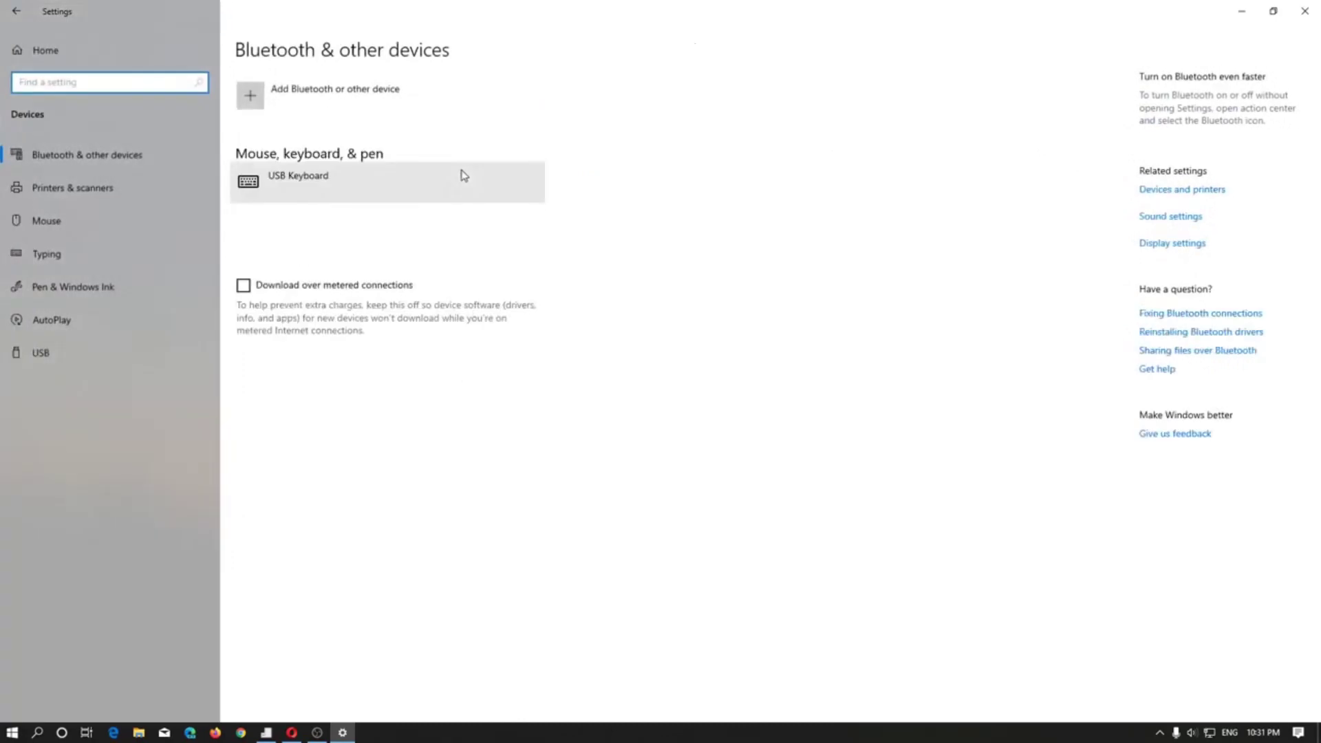
click(82, 232)
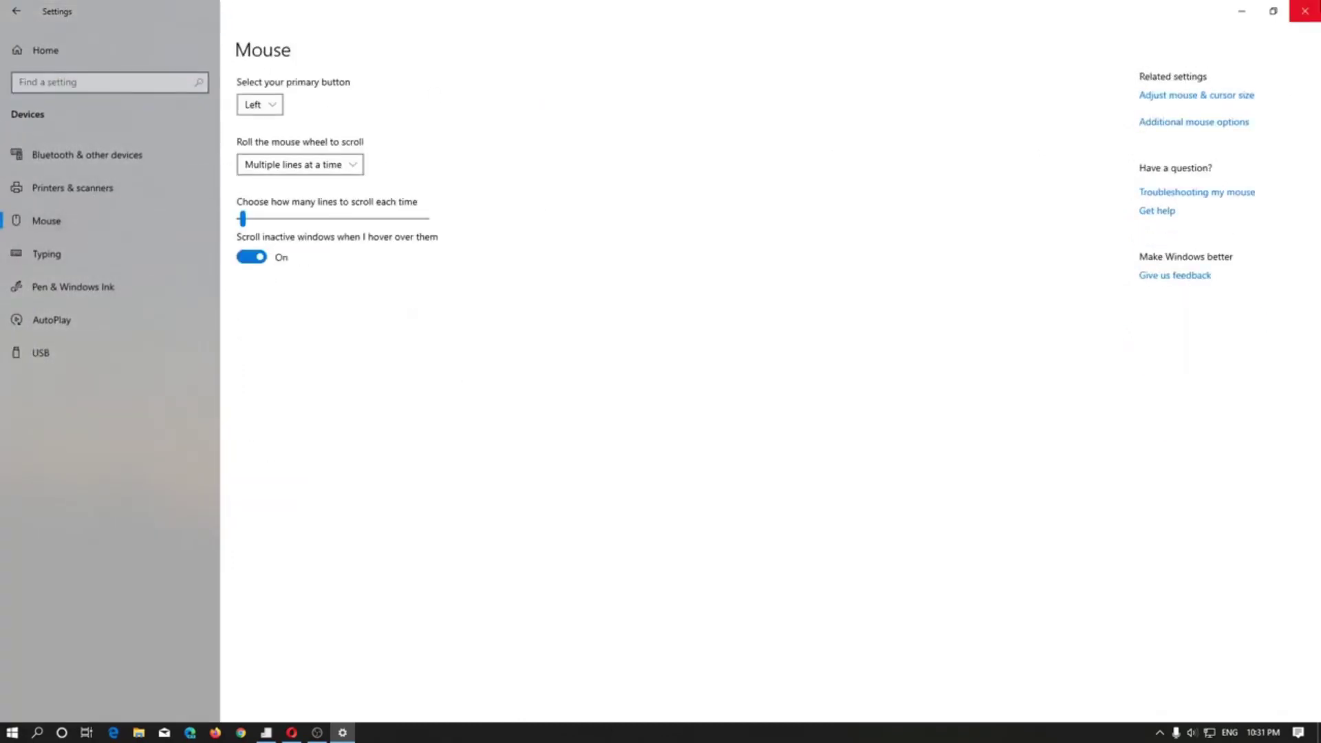
click(1304, 11)
Reopen Windows Settings, search it for "mouse" and open Mouse settings.
click(13, 733)
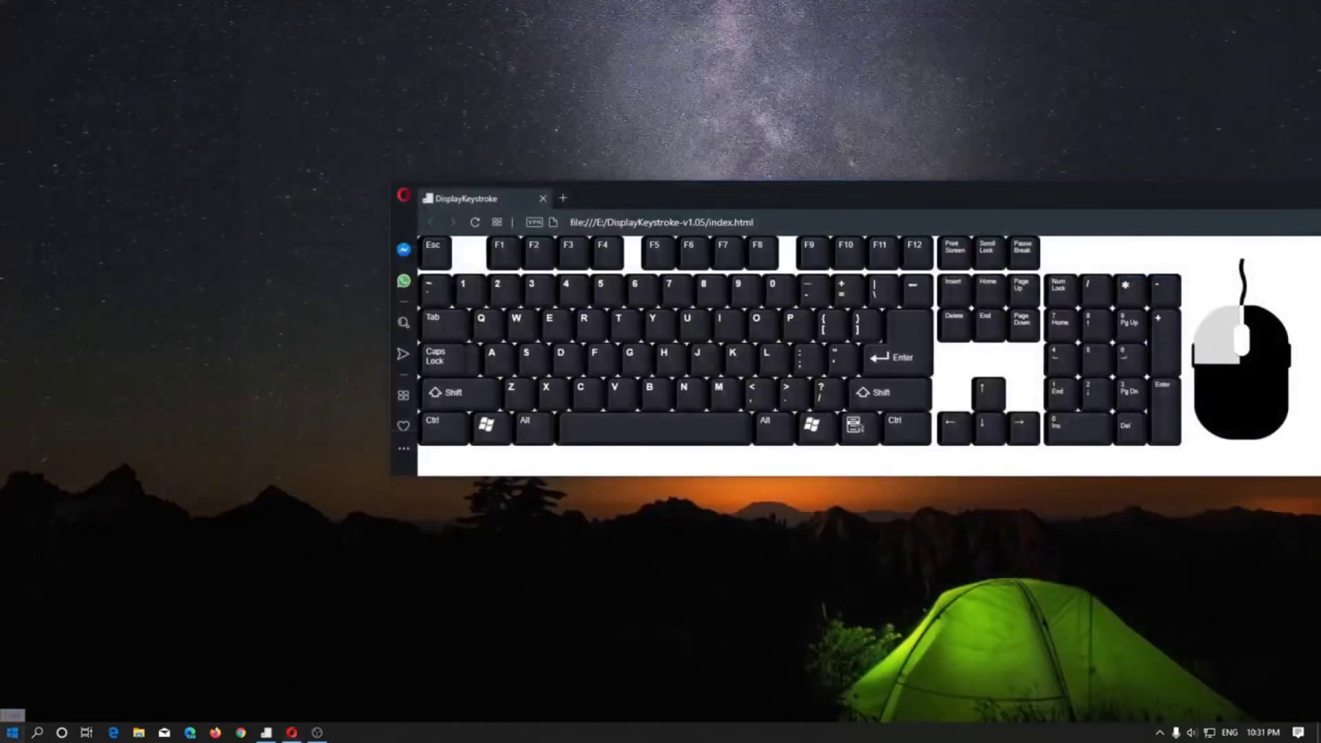
click(16, 674)
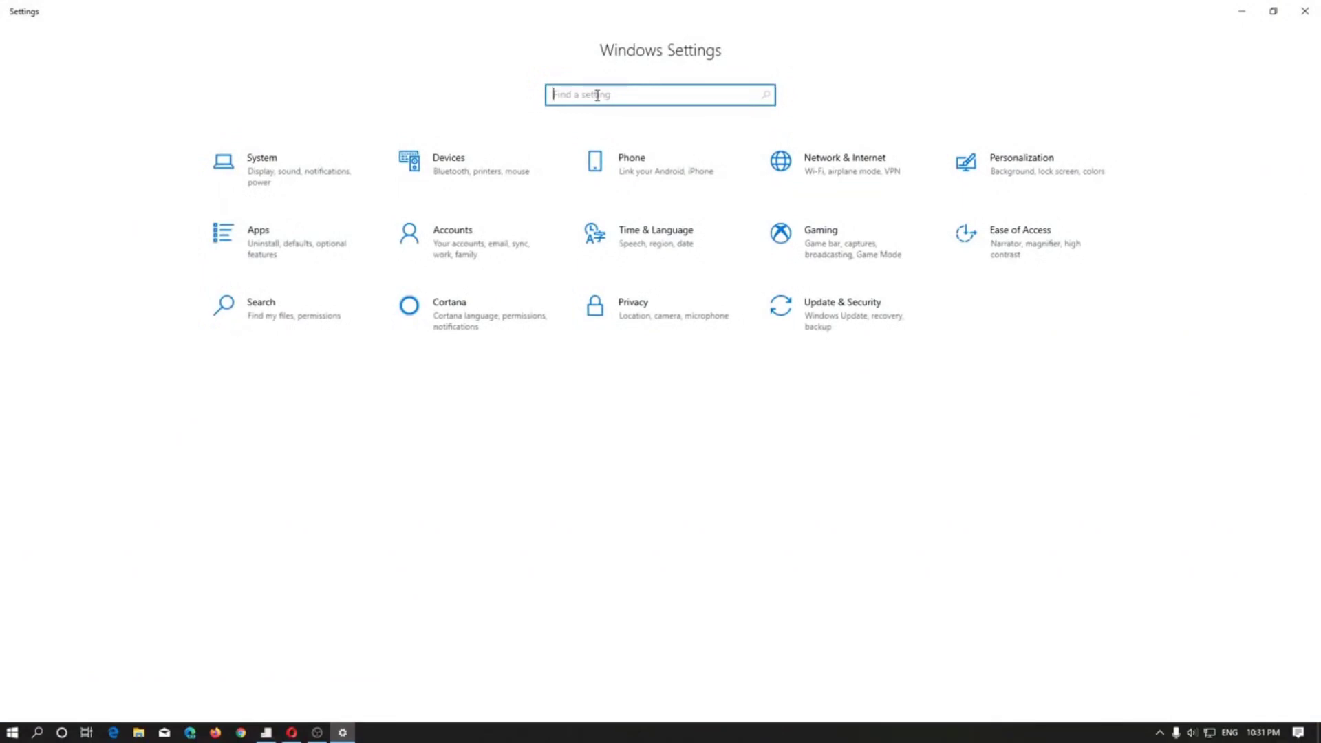
text(mouse)
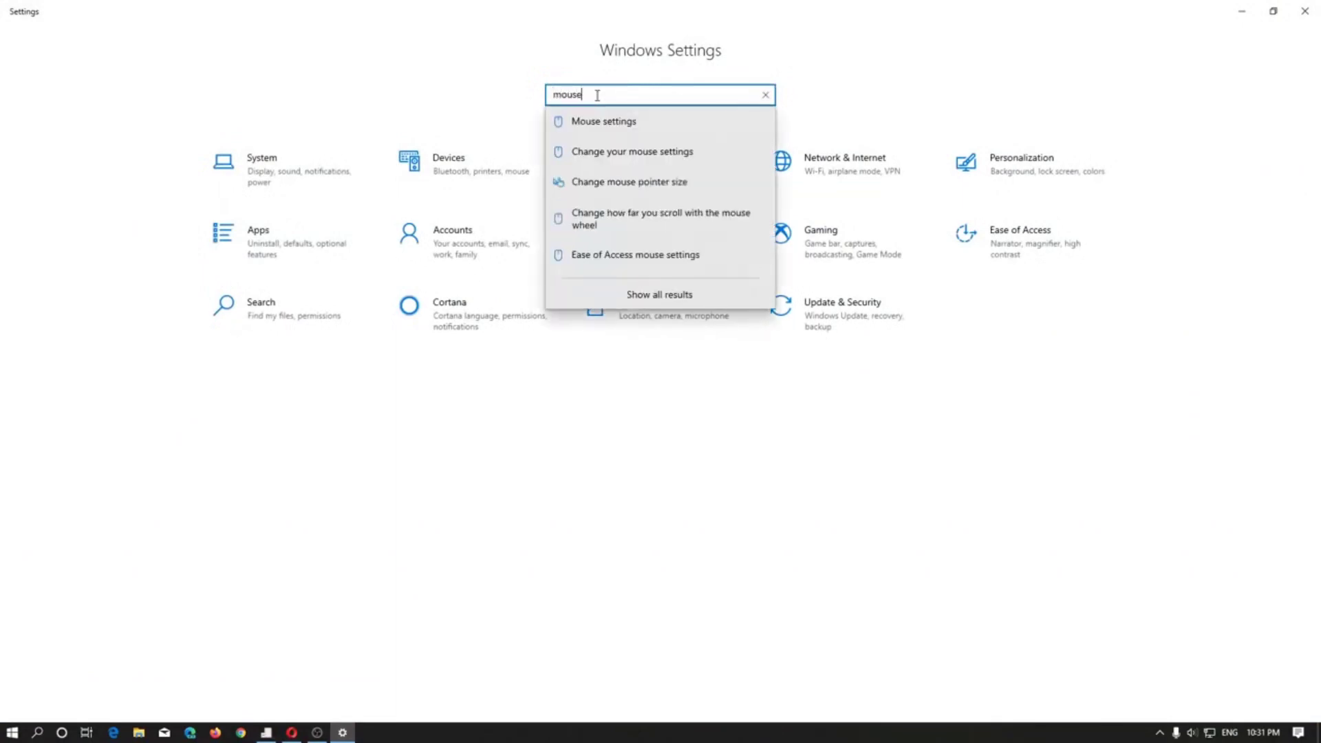
click(632, 123)
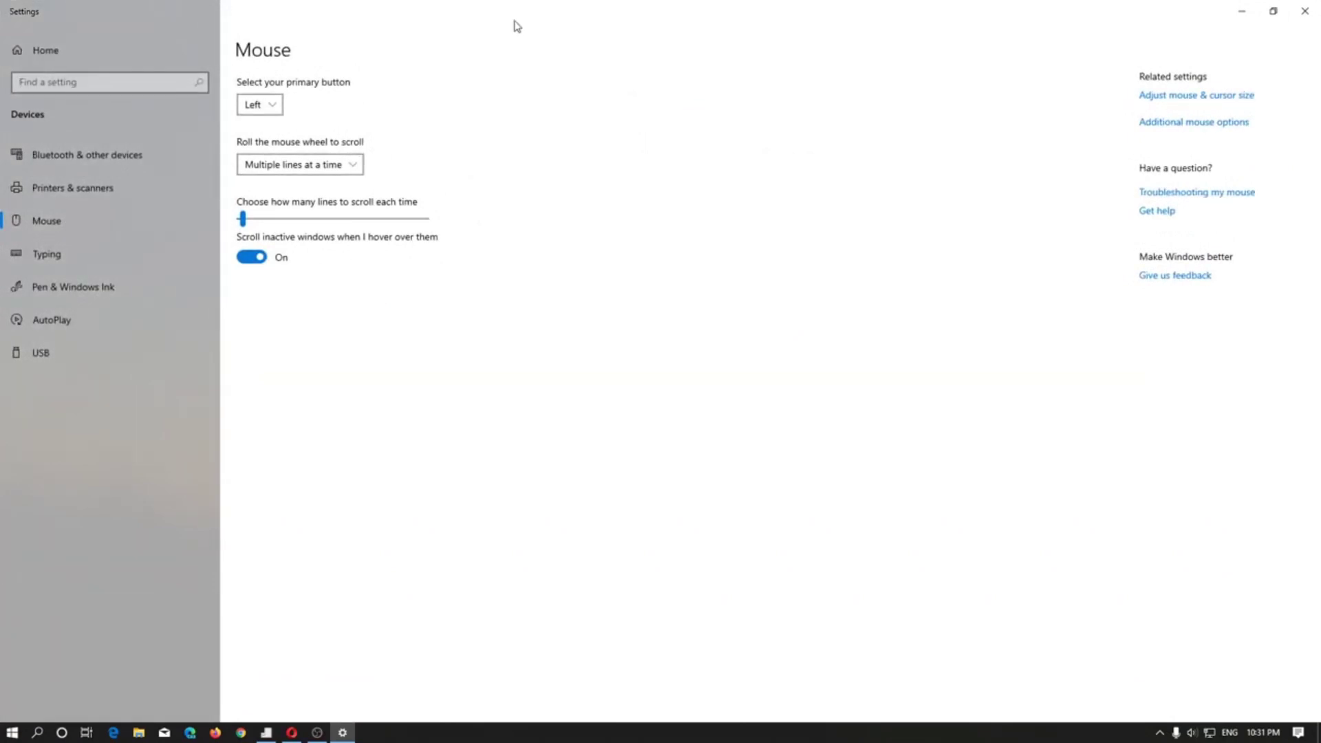
Set the primary mouse button to Right and test it on an empty area of the page.
click(274, 108)
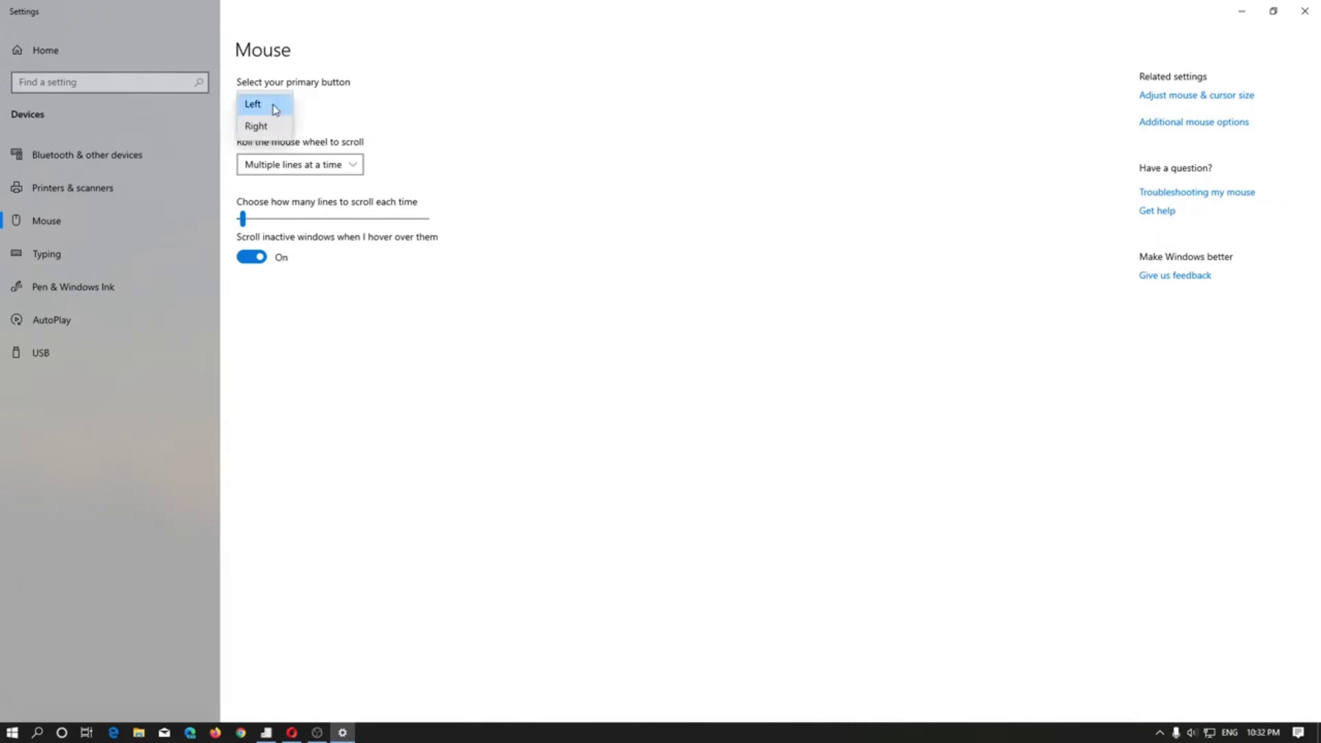
click(269, 126)
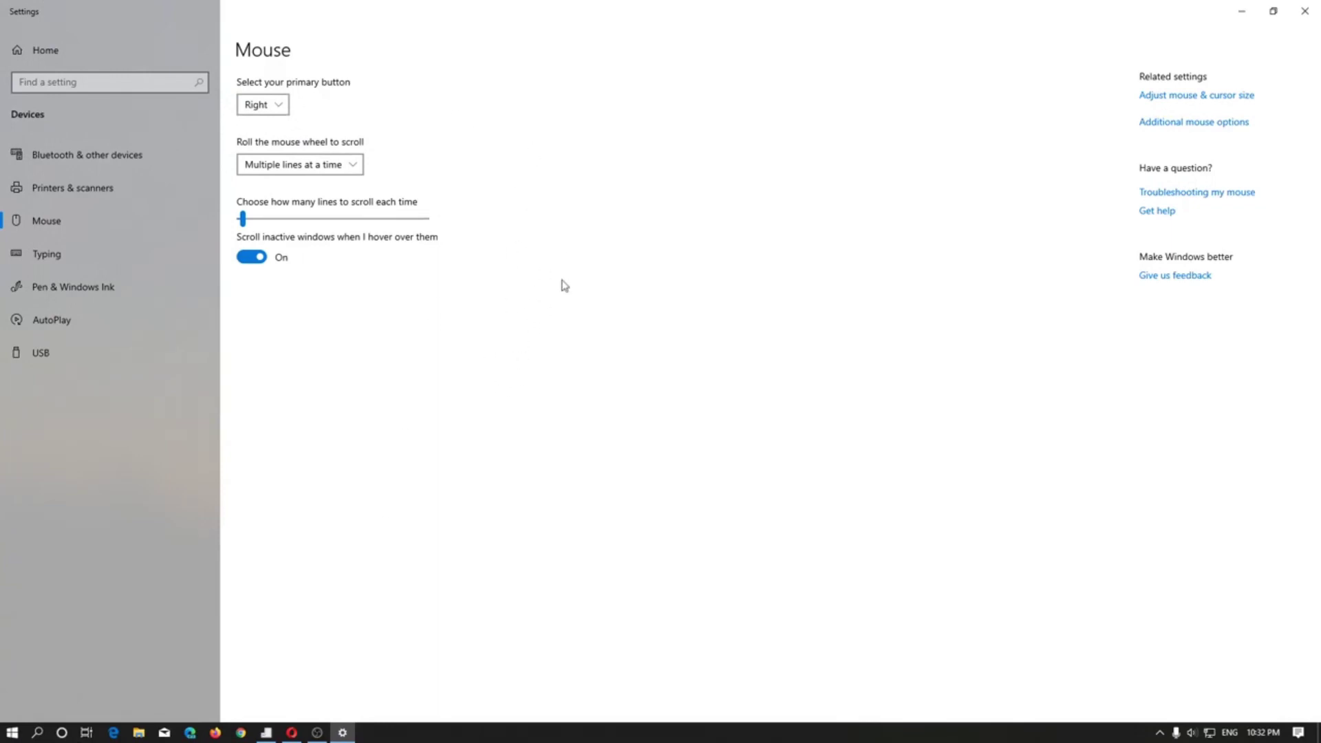
right_click(557, 323)
Restore the Settings window to a smaller size over the desktop and test the swapped buttons on the mouse picture in the browser.
click(550, 6)
drag(525, 5, 350, 205)
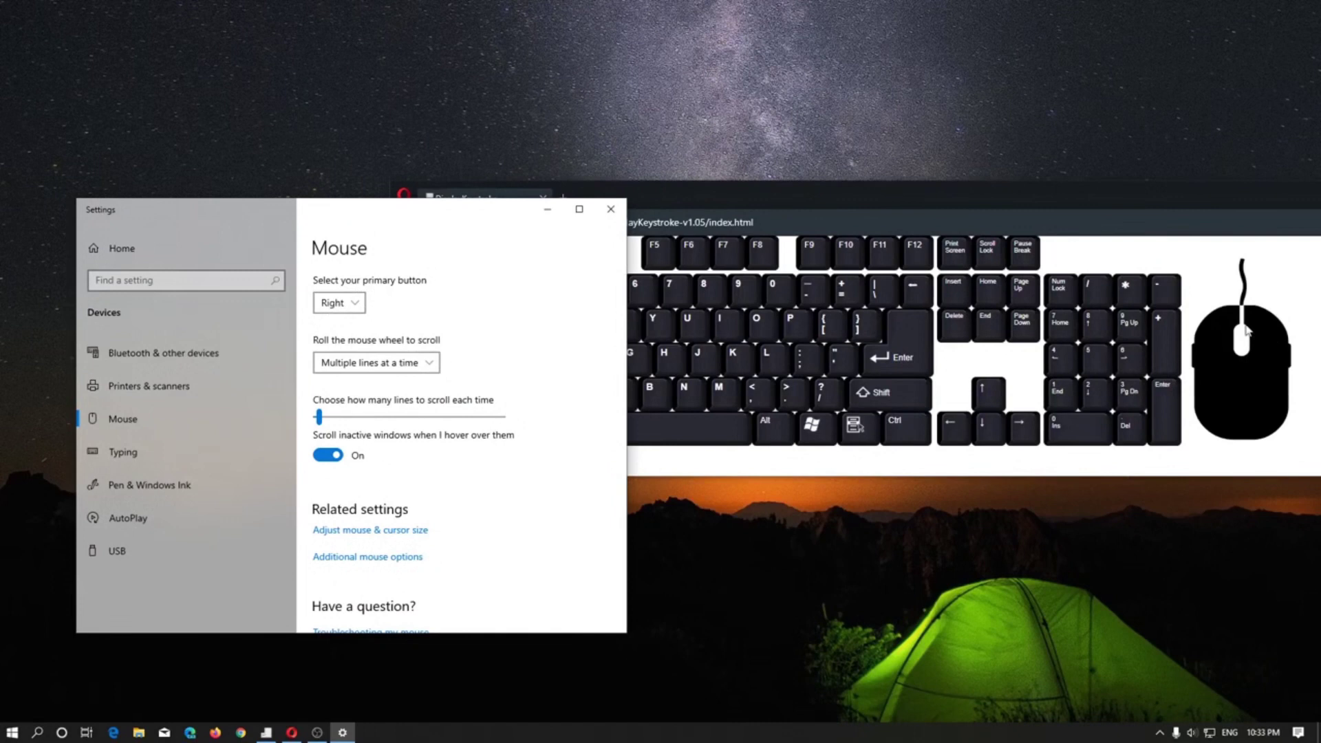
click(1247, 331)
click(1245, 326)
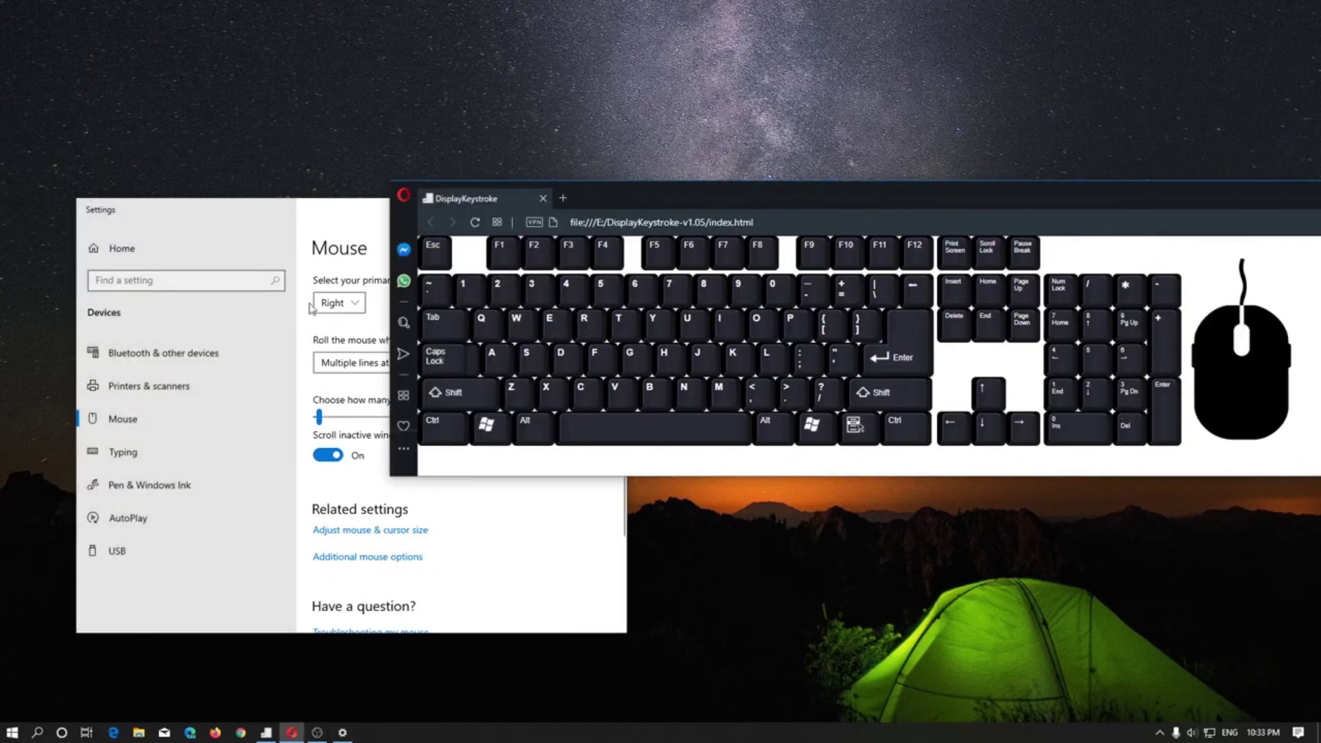
Set the primary mouse button back to Left in the Settings window.
right_click(362, 304)
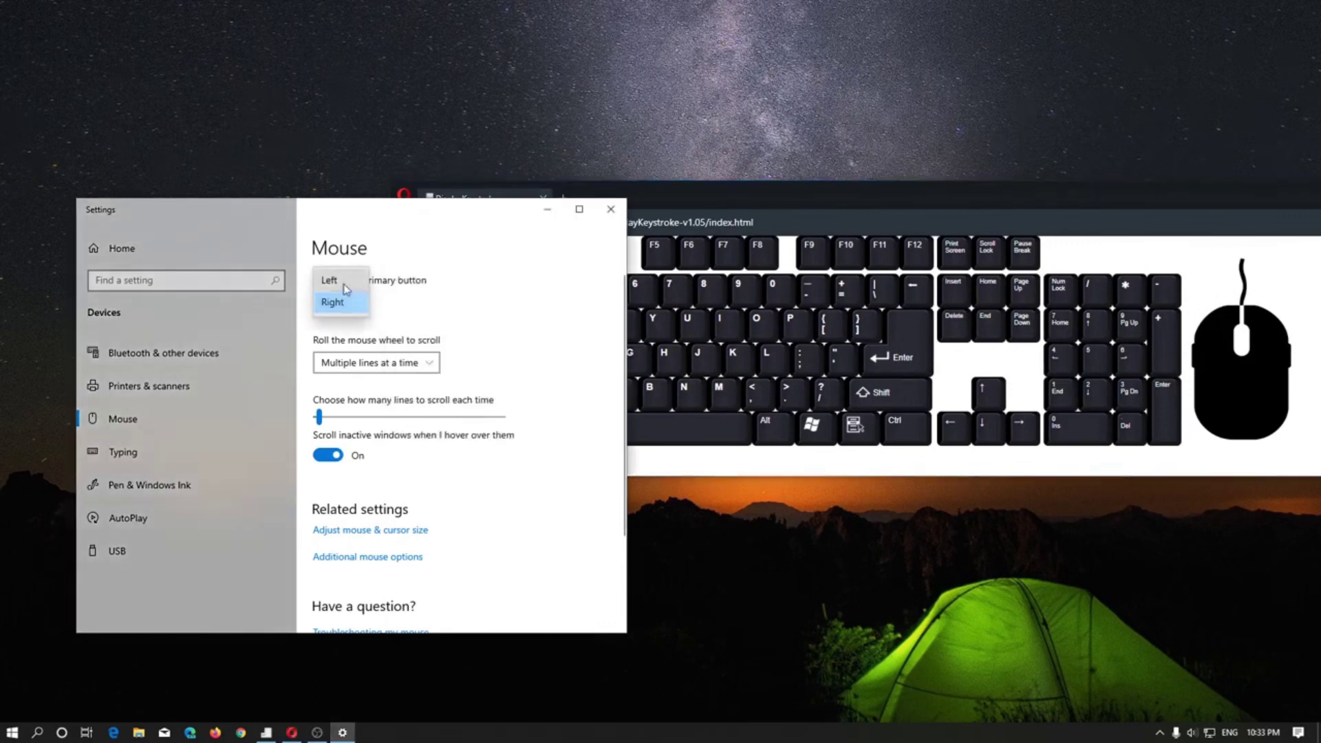
right_click(331, 280)
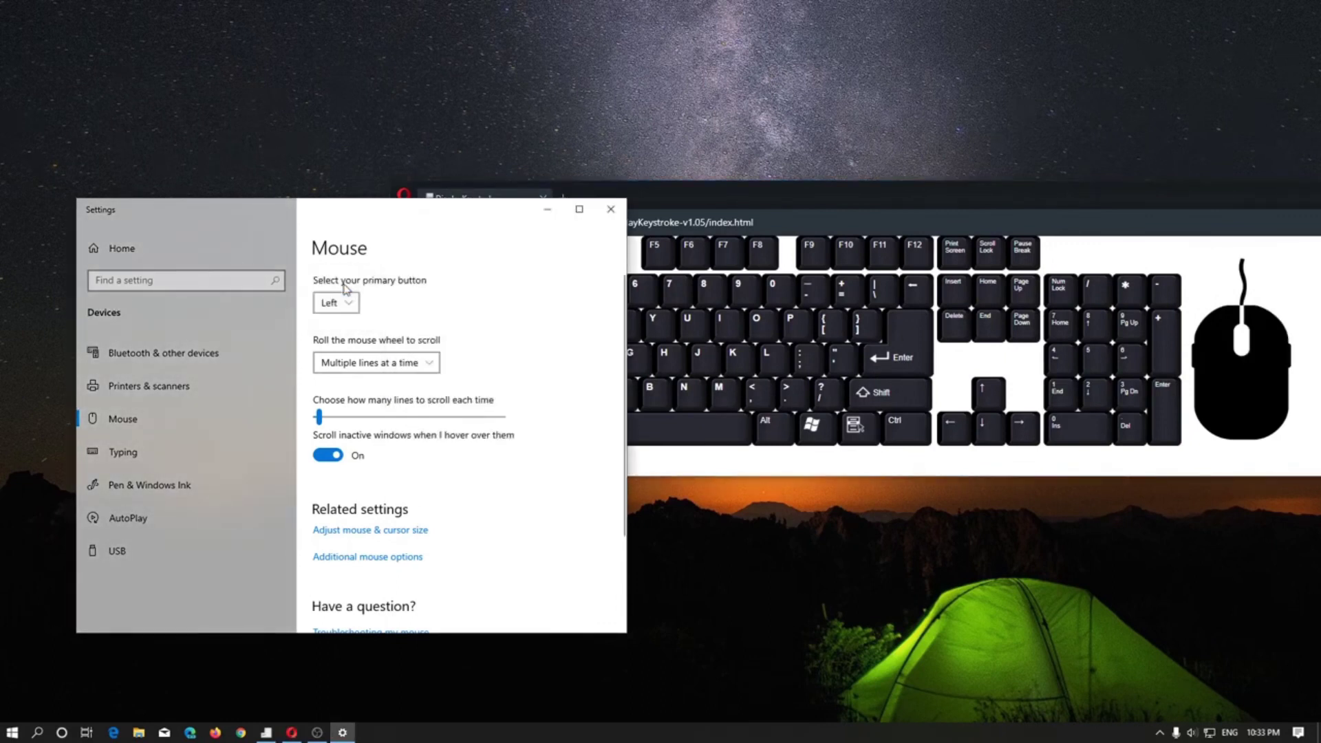
click(415, 307)
Search Windows for "control", open Control Panel and maximize its window.
click(13, 732)
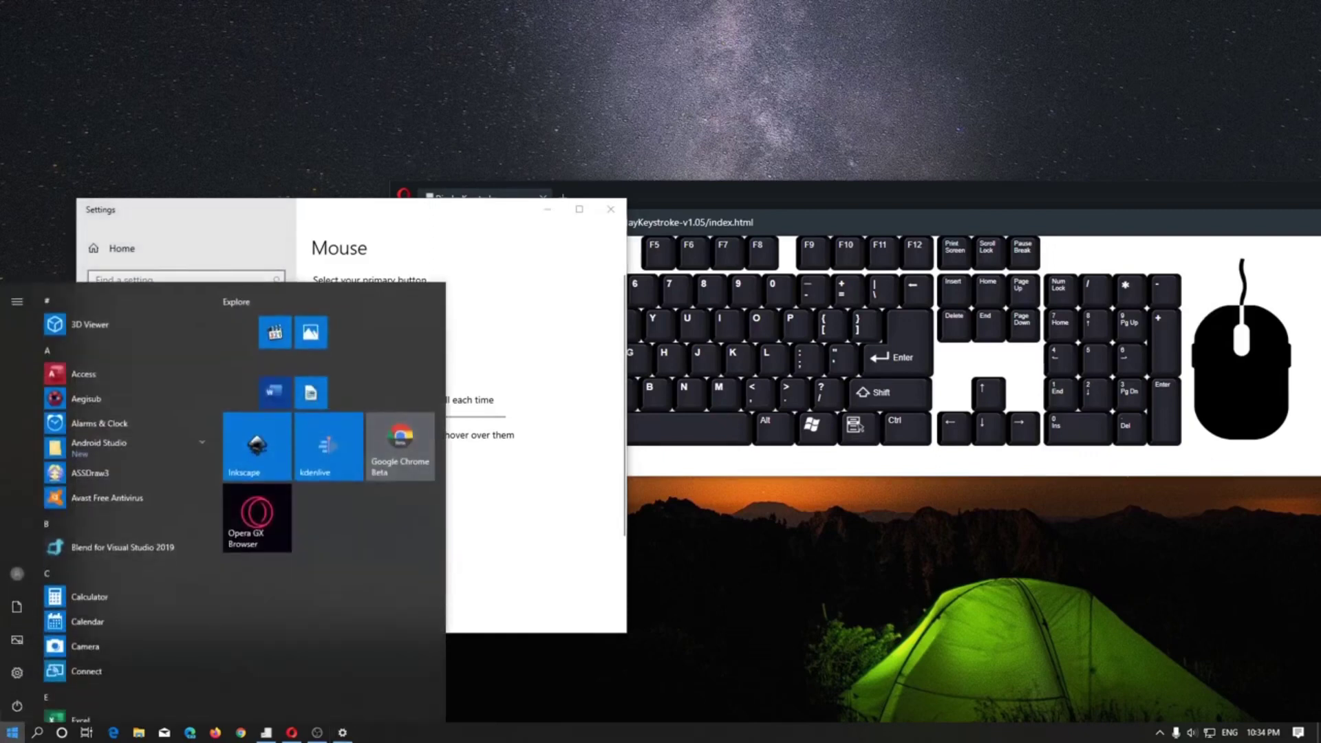
text(con)
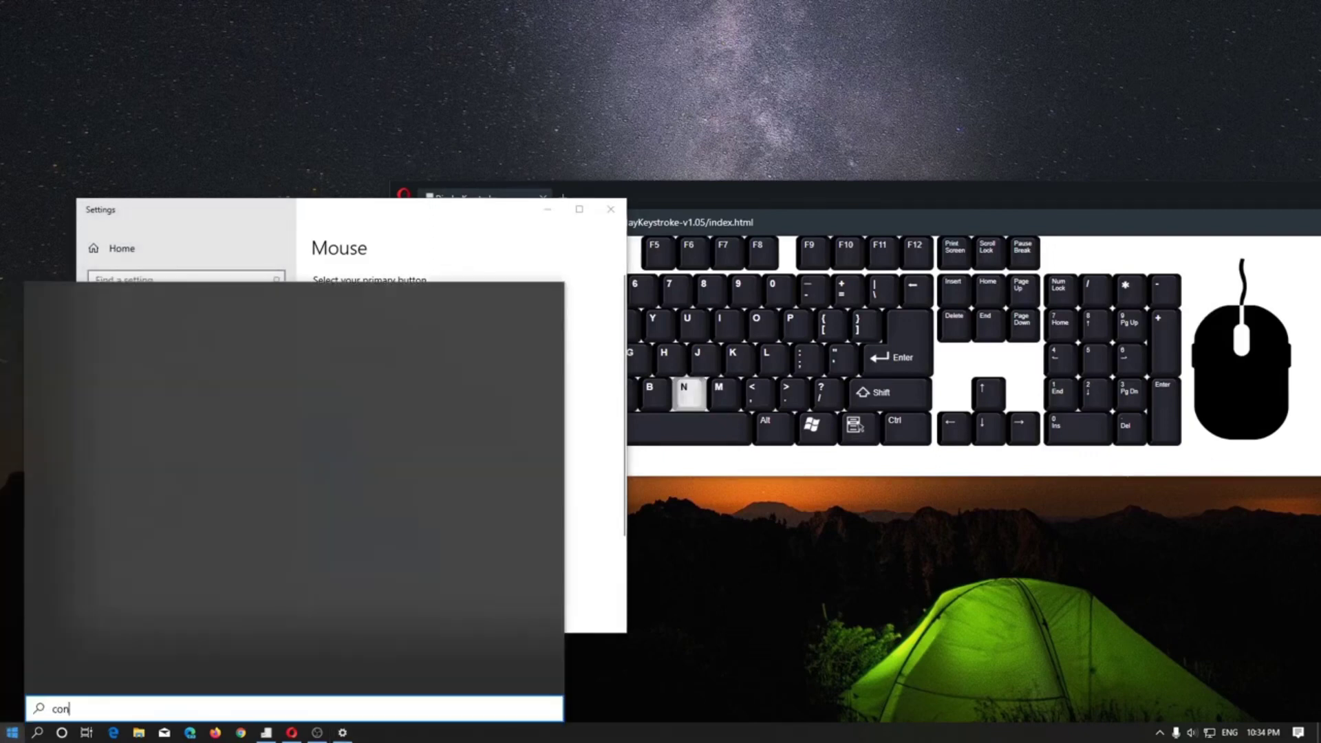
text(trol)
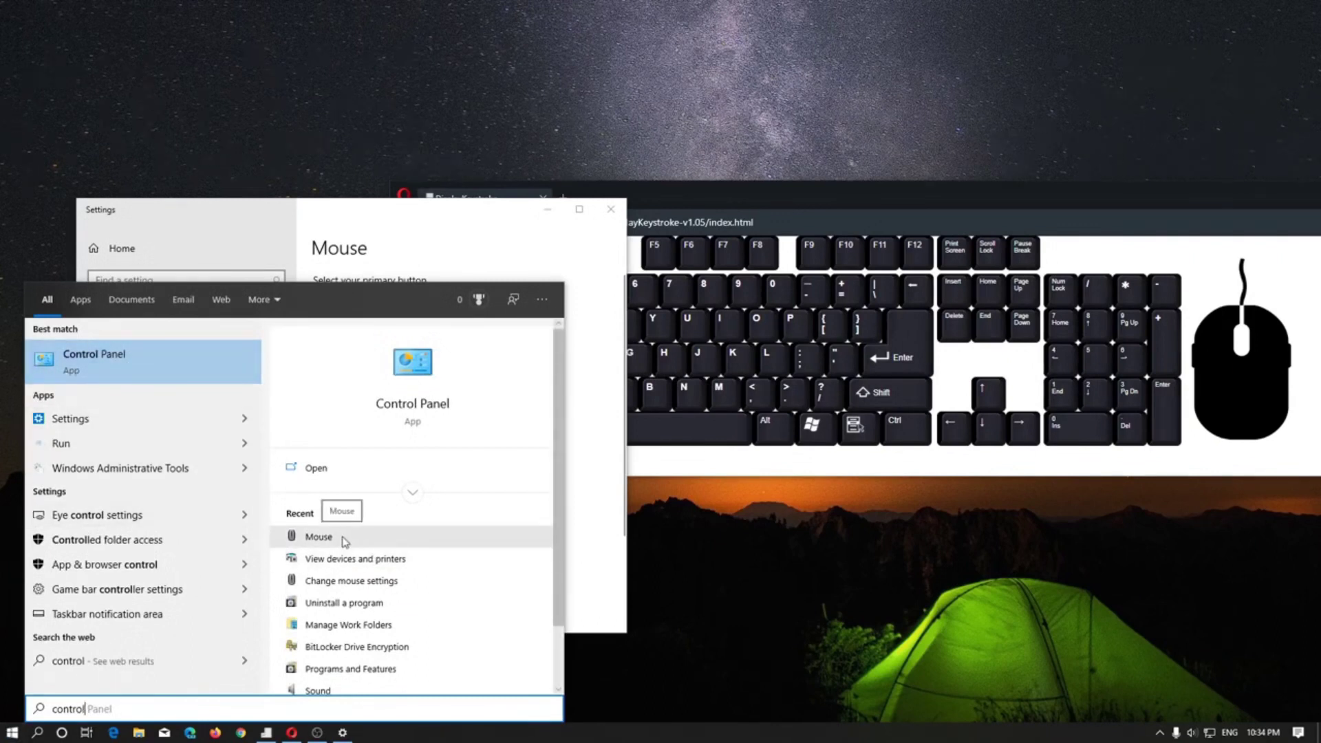
click(226, 379)
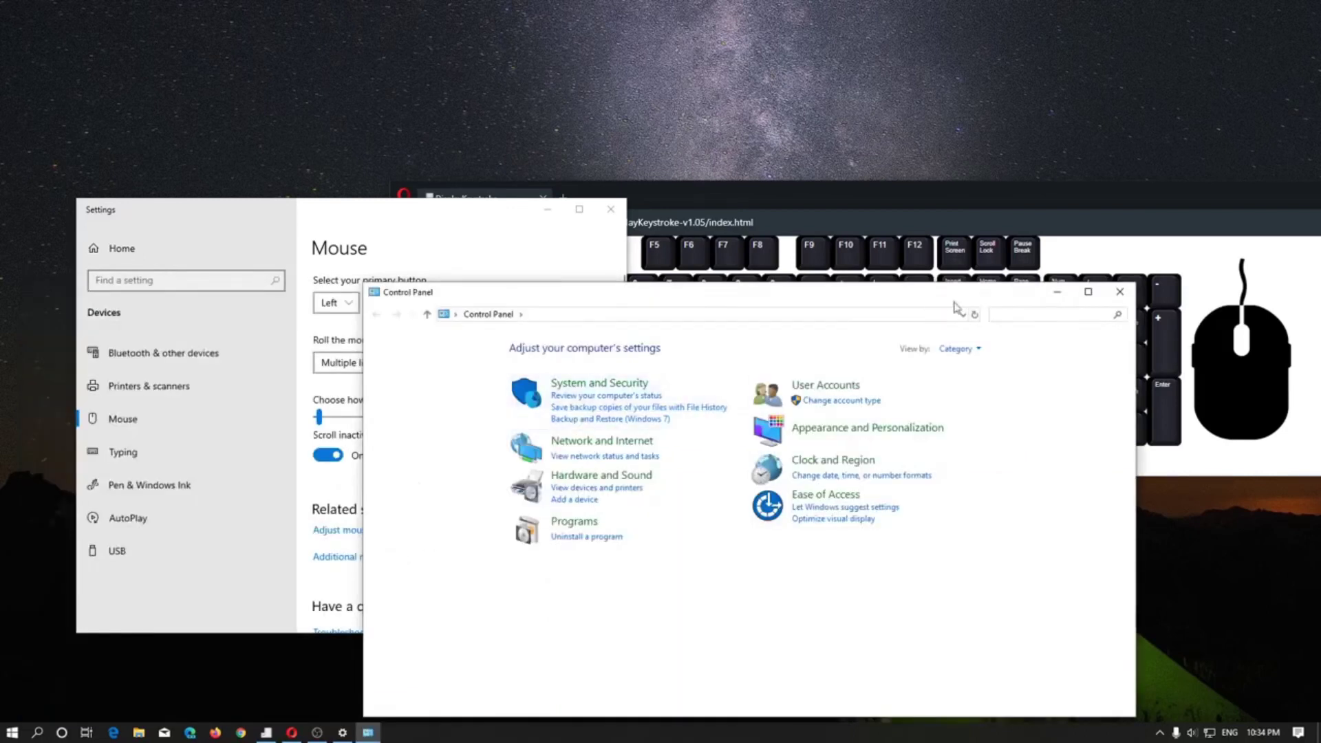
click(1088, 294)
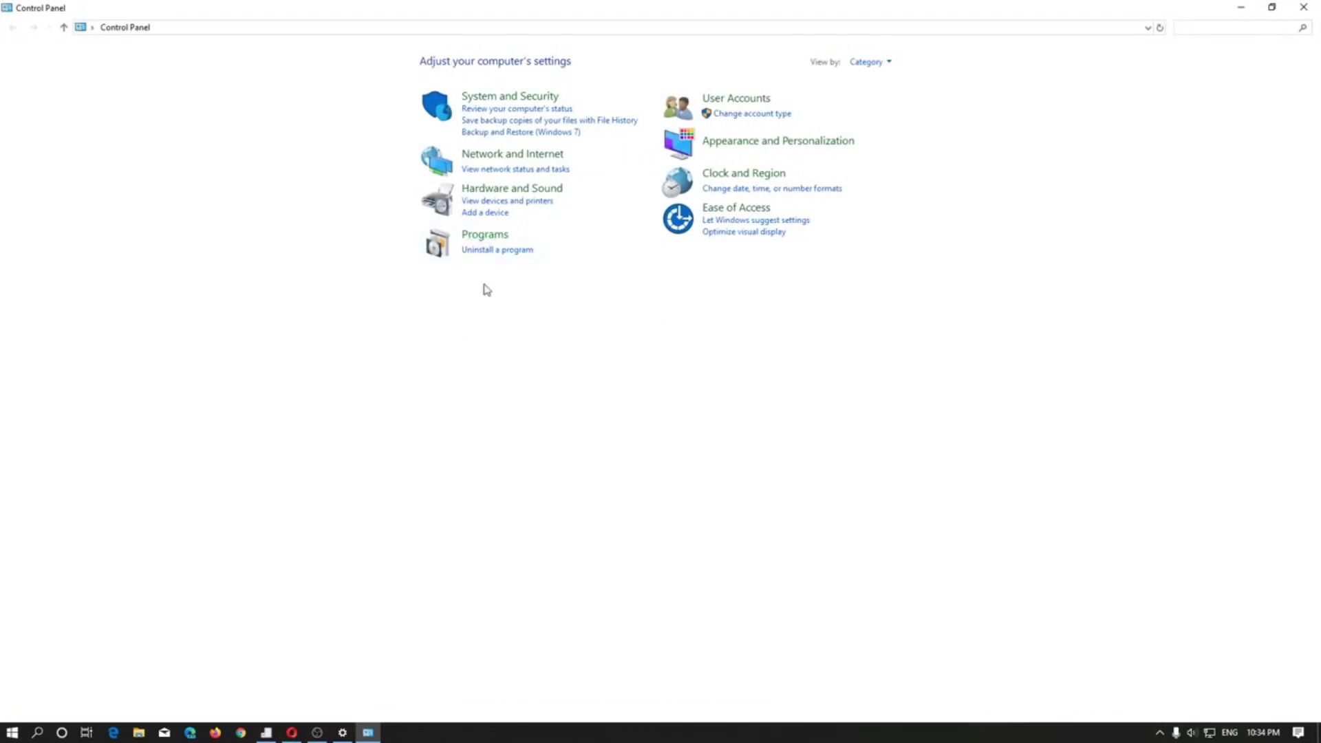
Search Control Panel for "mouse", open Mouse Properties, cancel the dialog and return to the Control Panel home.
click(1239, 26)
text(mouse)
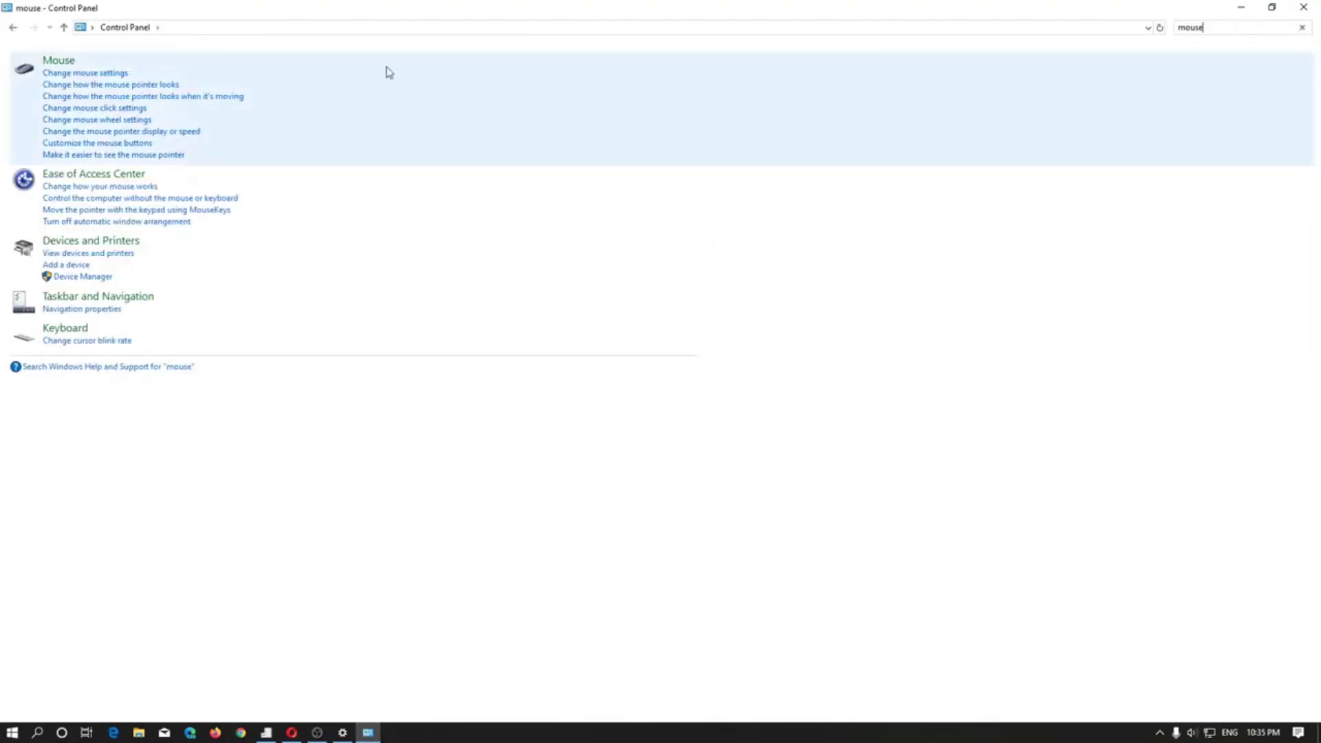
click(69, 73)
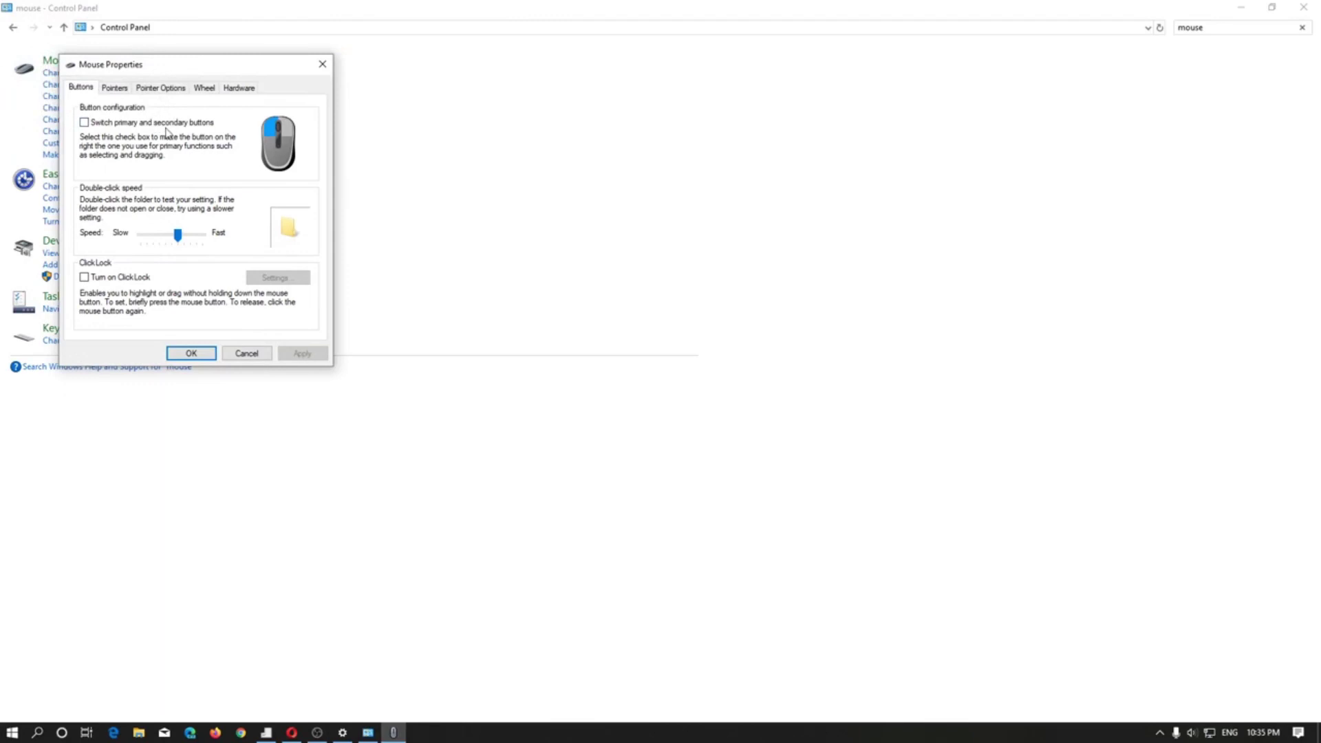
click(249, 354)
click(13, 27)
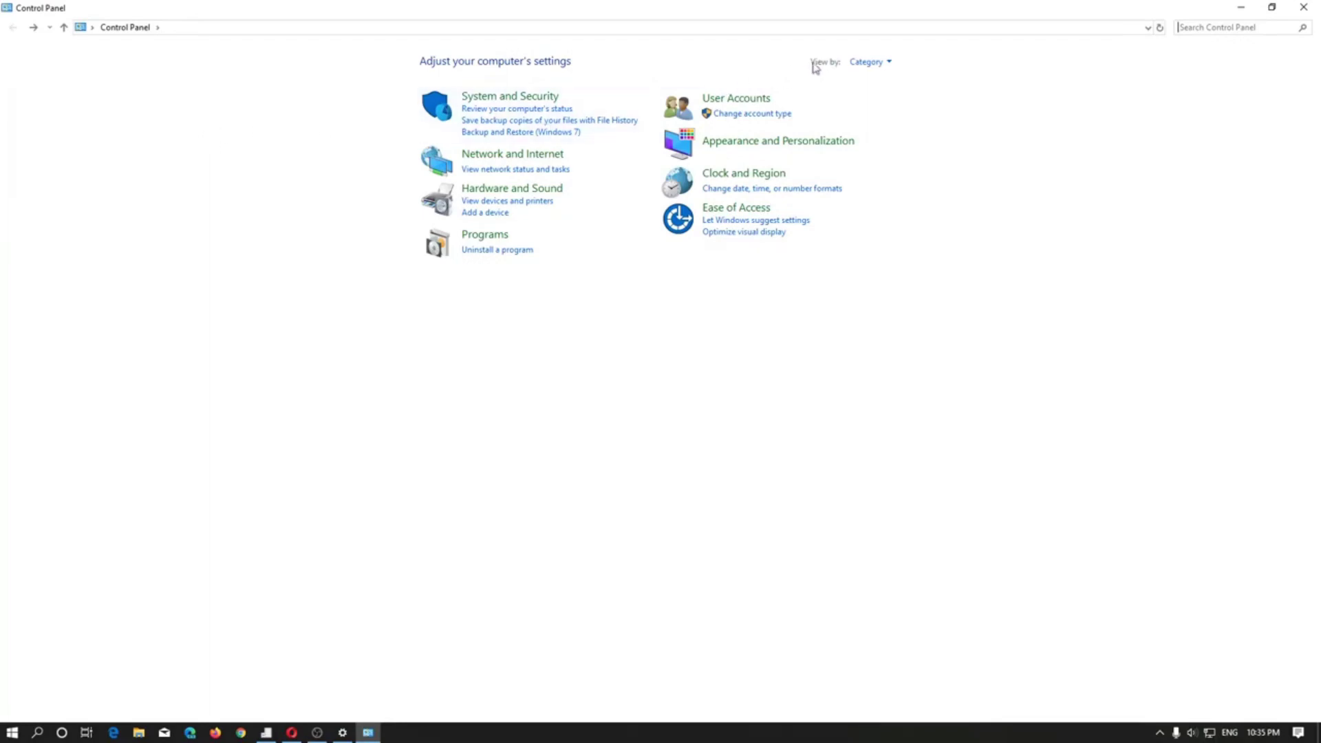
Display the Control Panel items as large icons and open the Mouse item.
click(877, 66)
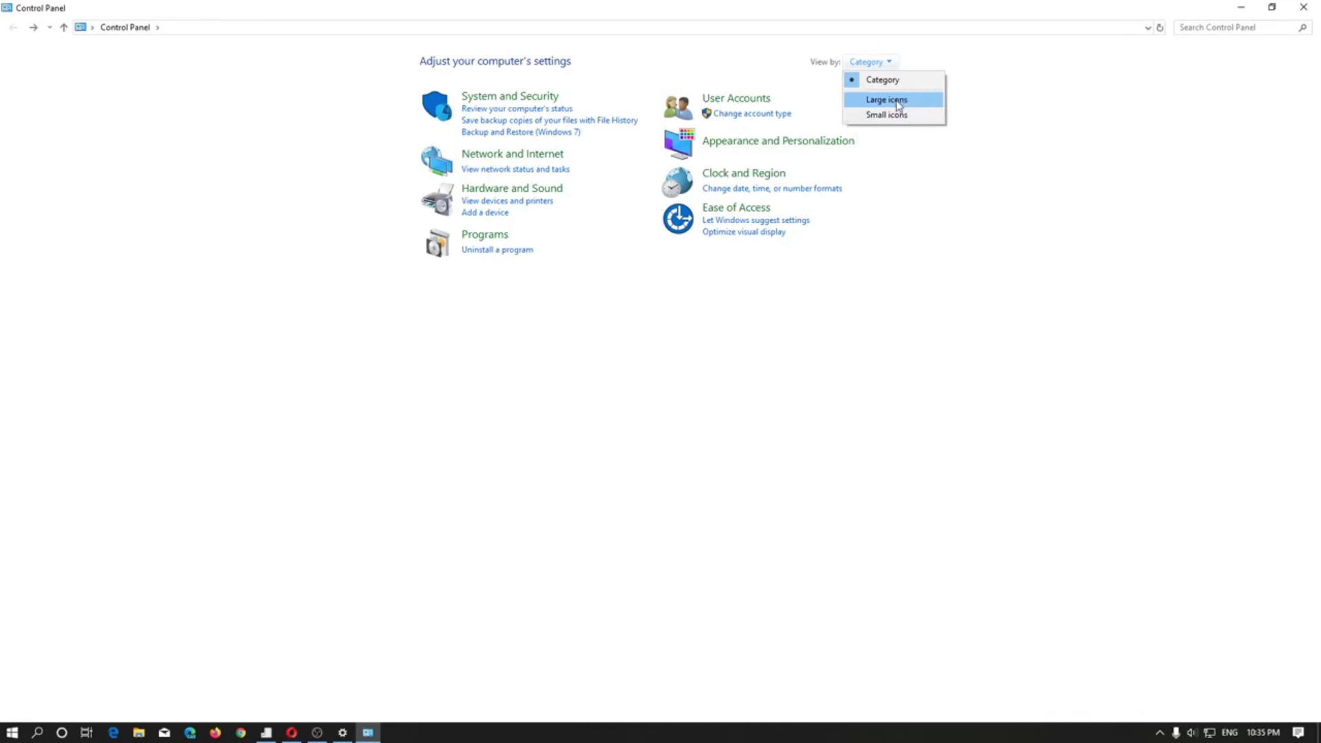
click(898, 105)
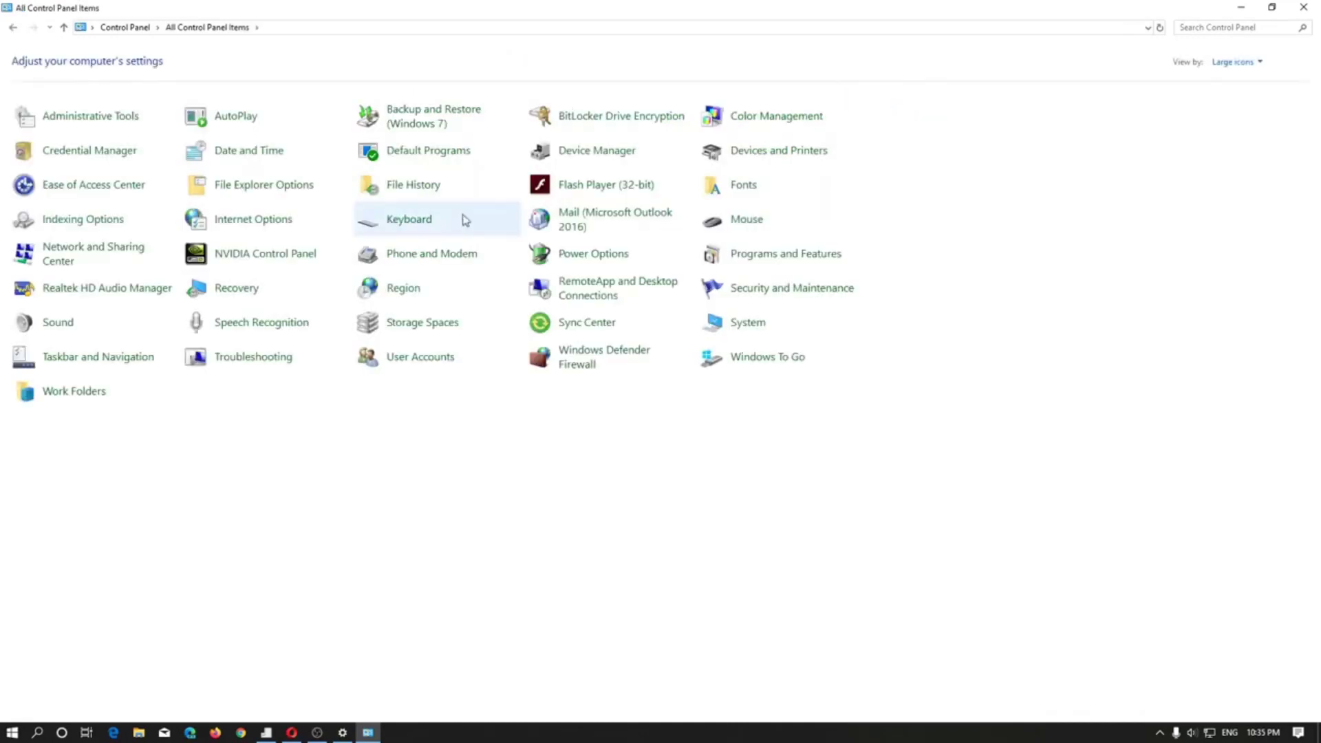
click(739, 232)
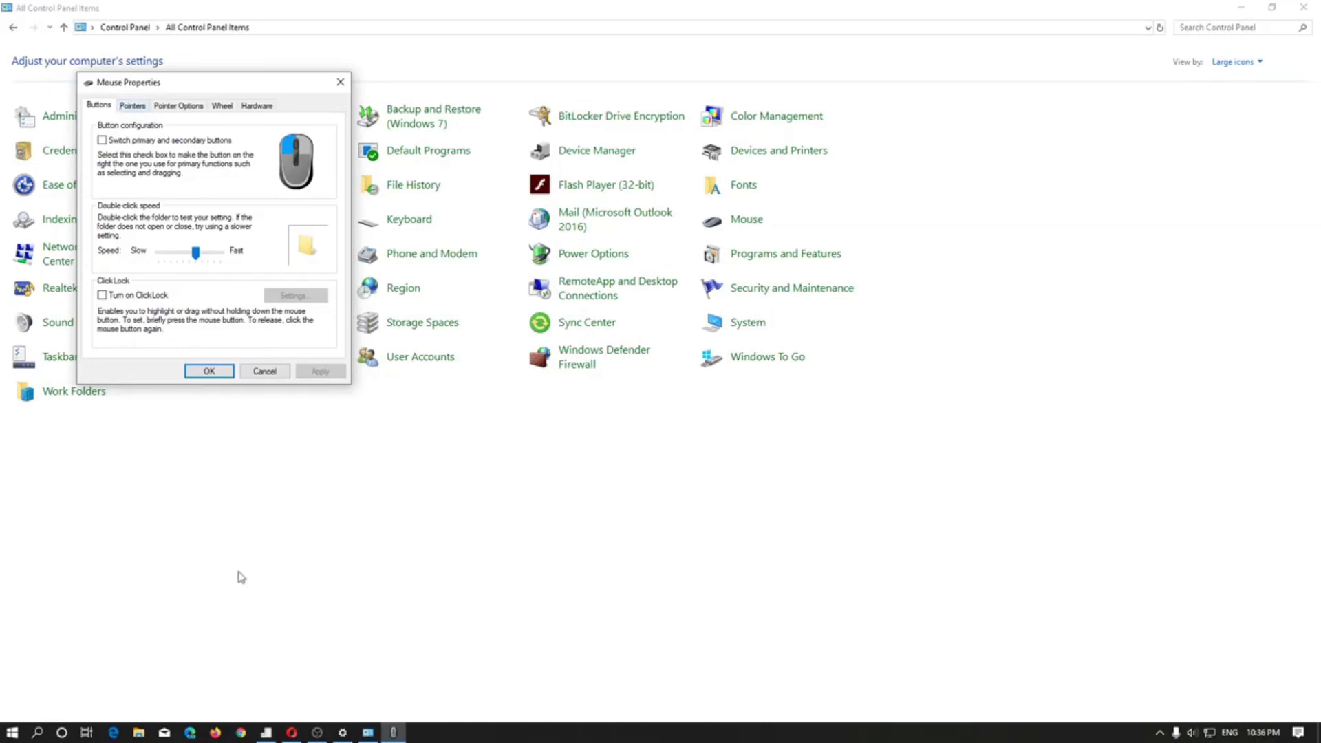
Bring the Settings window to the front and place it beside the Mouse Properties dialog.
mouse_move(369, 733)
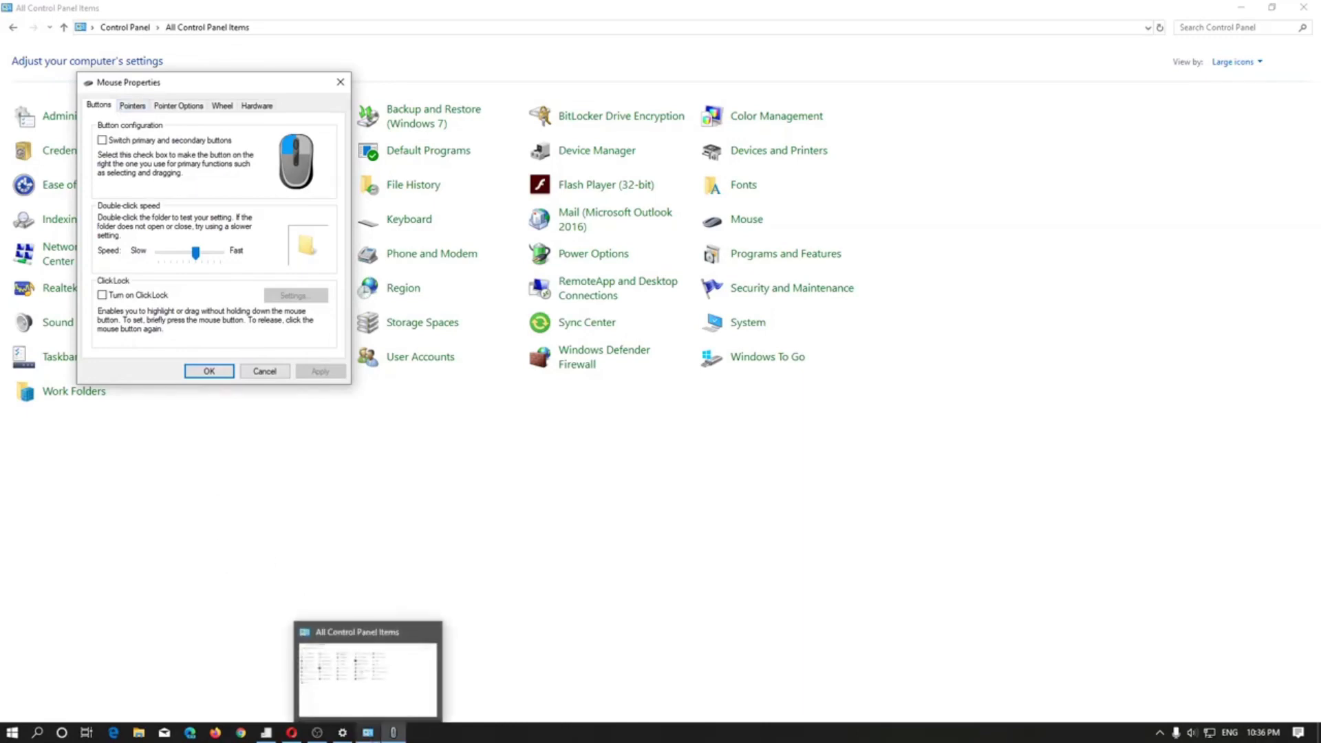
click(346, 735)
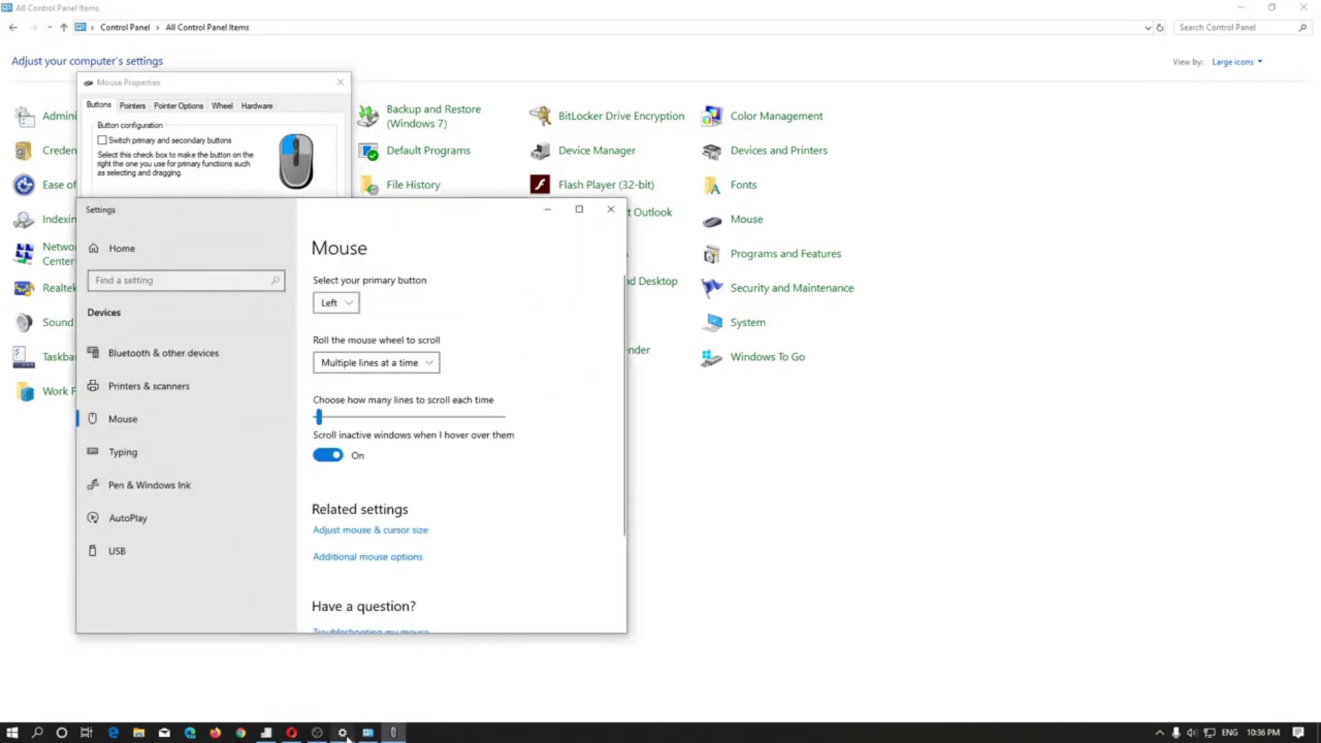
drag(409, 221, 871, 147)
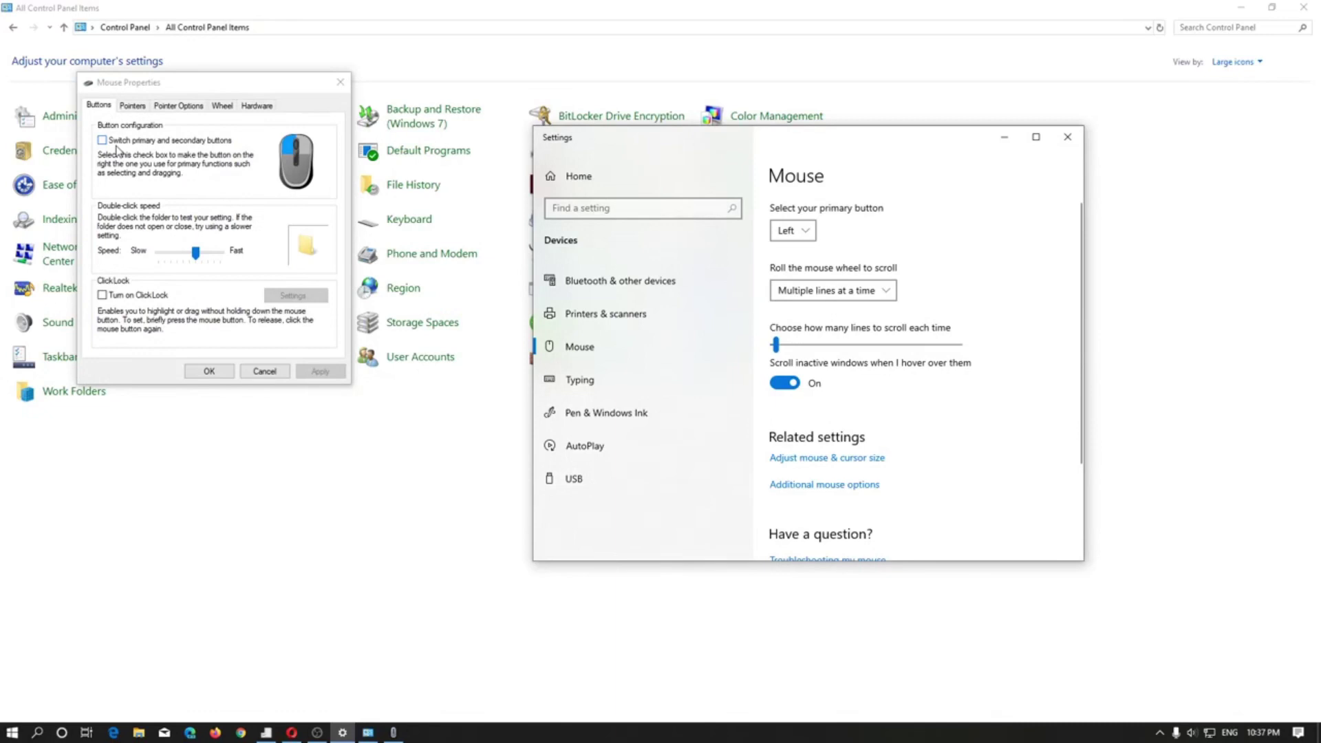
Enable switching the primary and secondary buttons in Mouse Properties, and minimize the Settings and Control Panel windows.
click(114, 143)
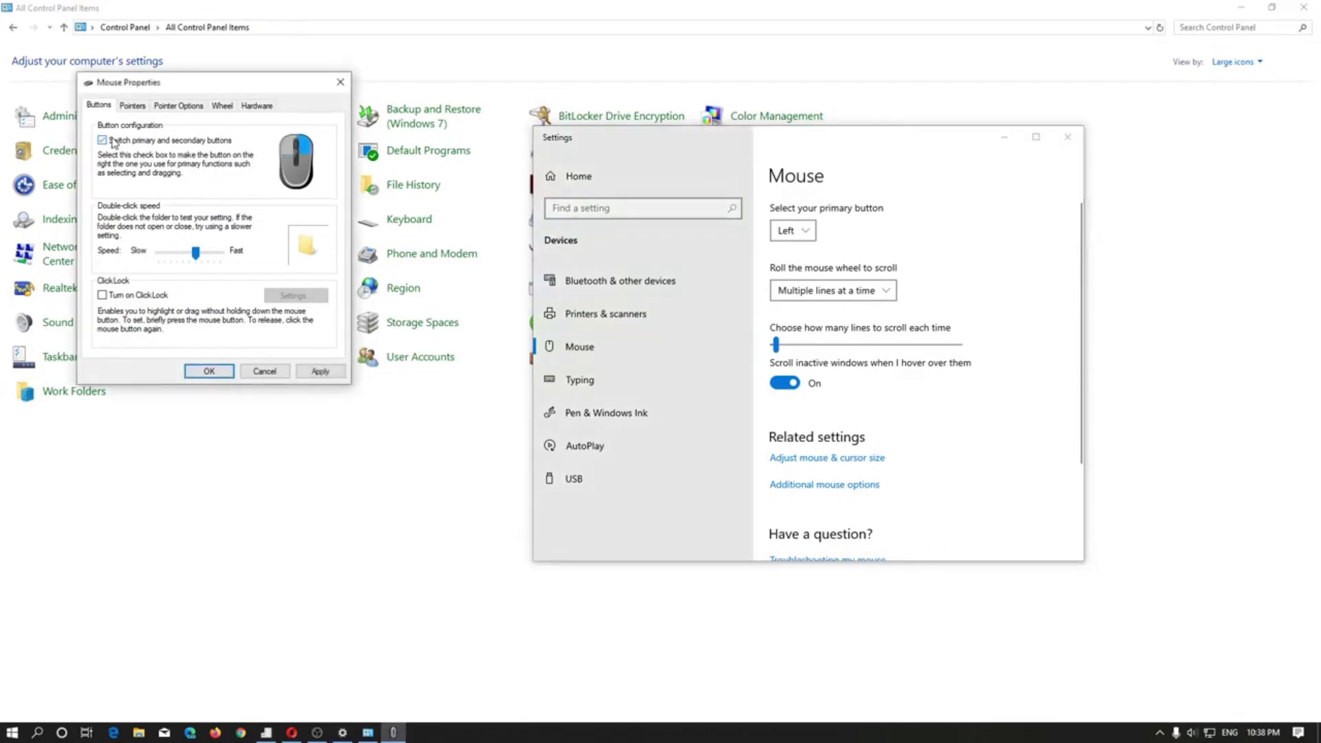
click(659, 241)
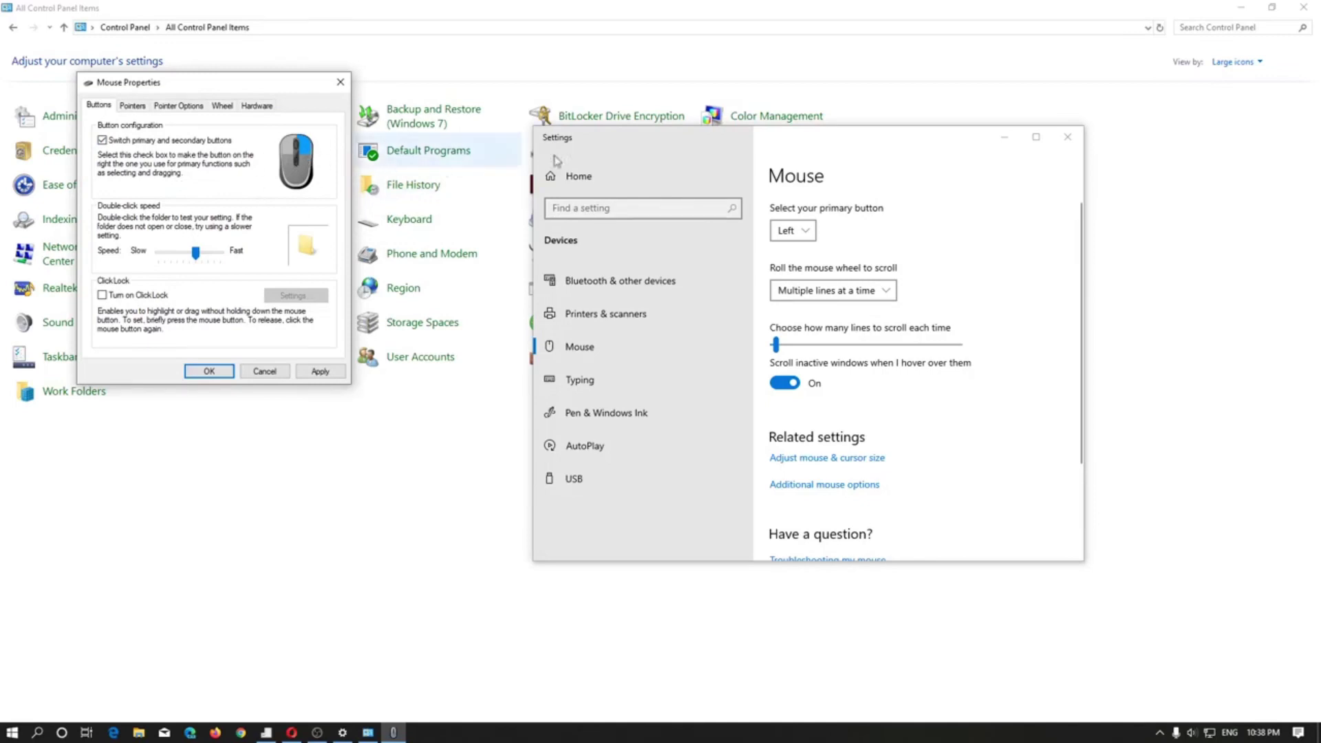
right_click(1005, 138)
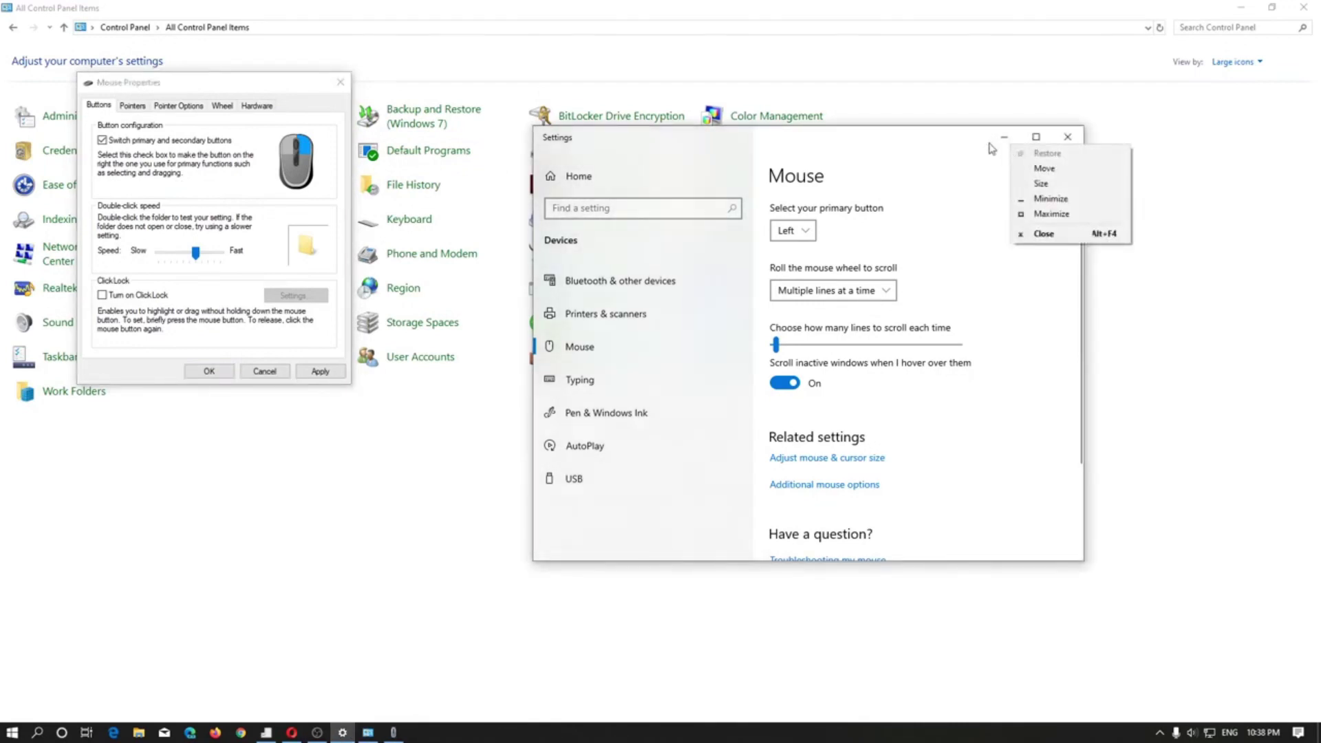
right_click(993, 147)
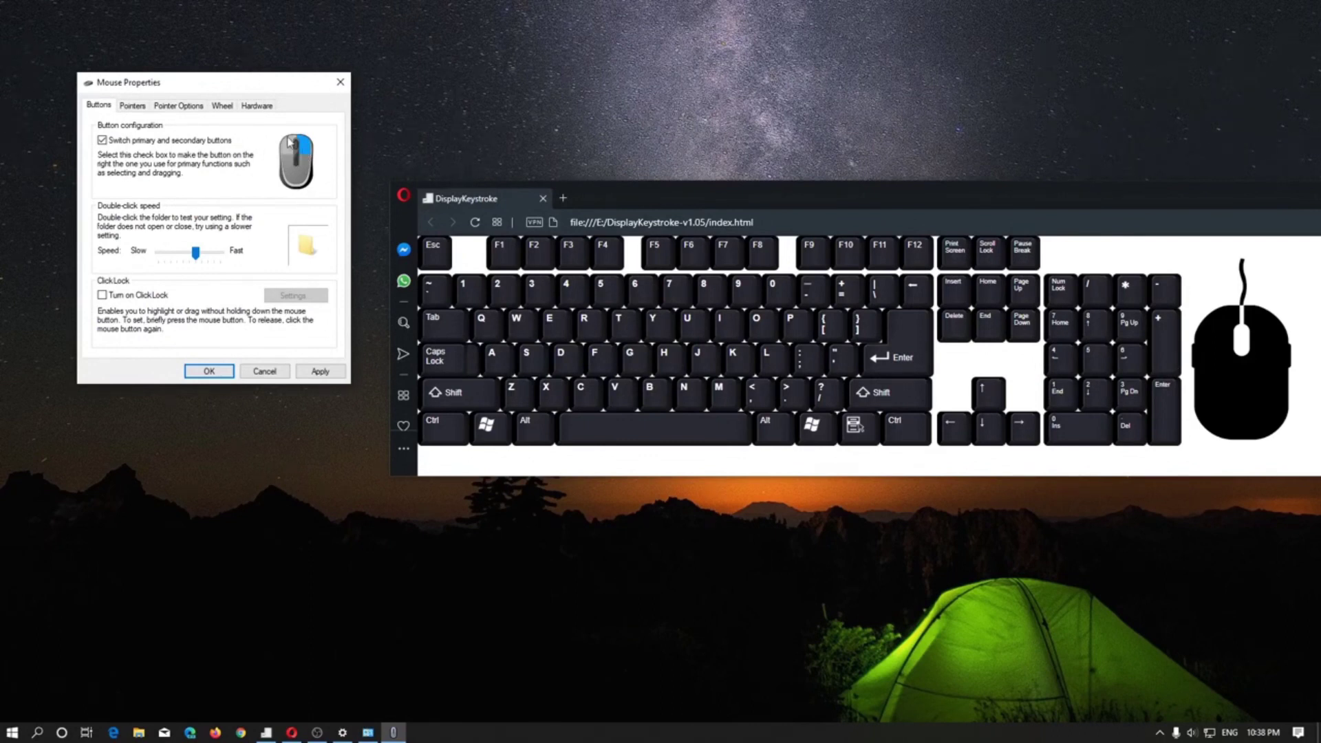
Test both swapped mouse buttons on the DisplayKeystroke page, opening and dismissing its context menu.
click(997, 364)
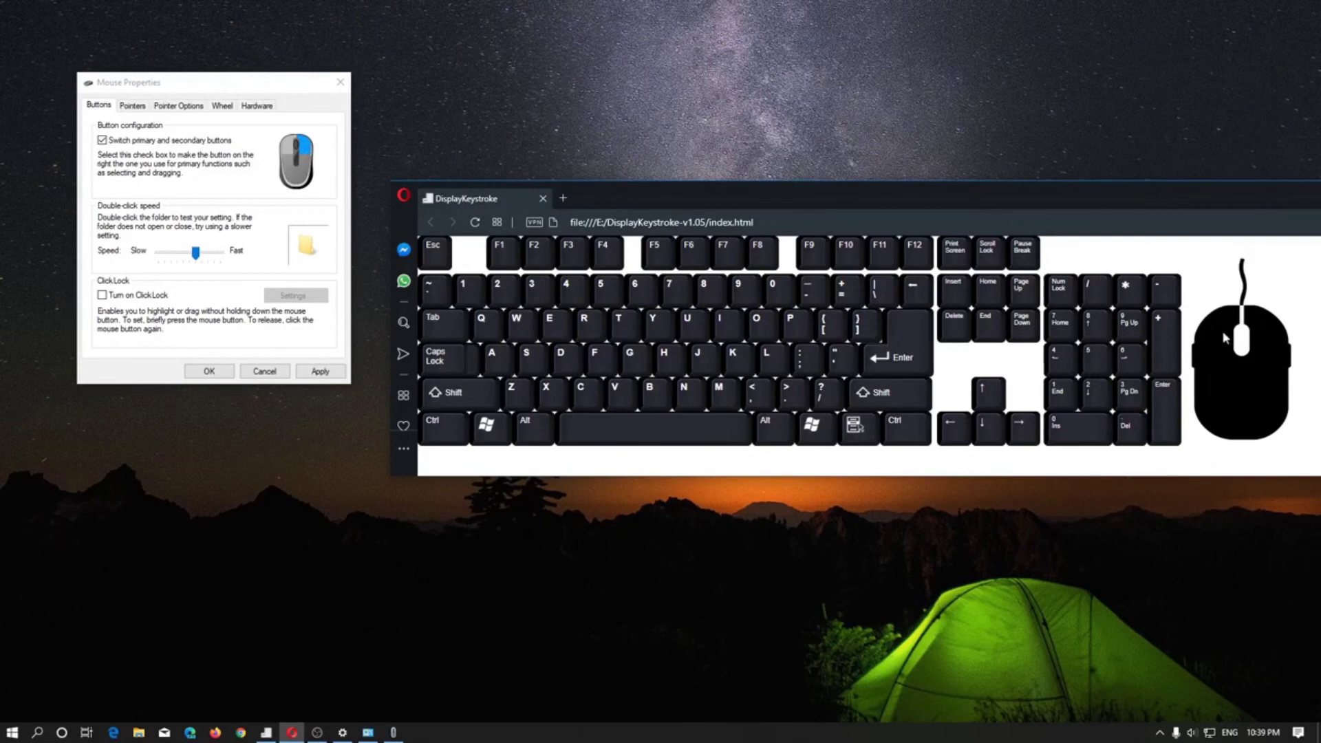
click(1028, 357)
right_click(1028, 357)
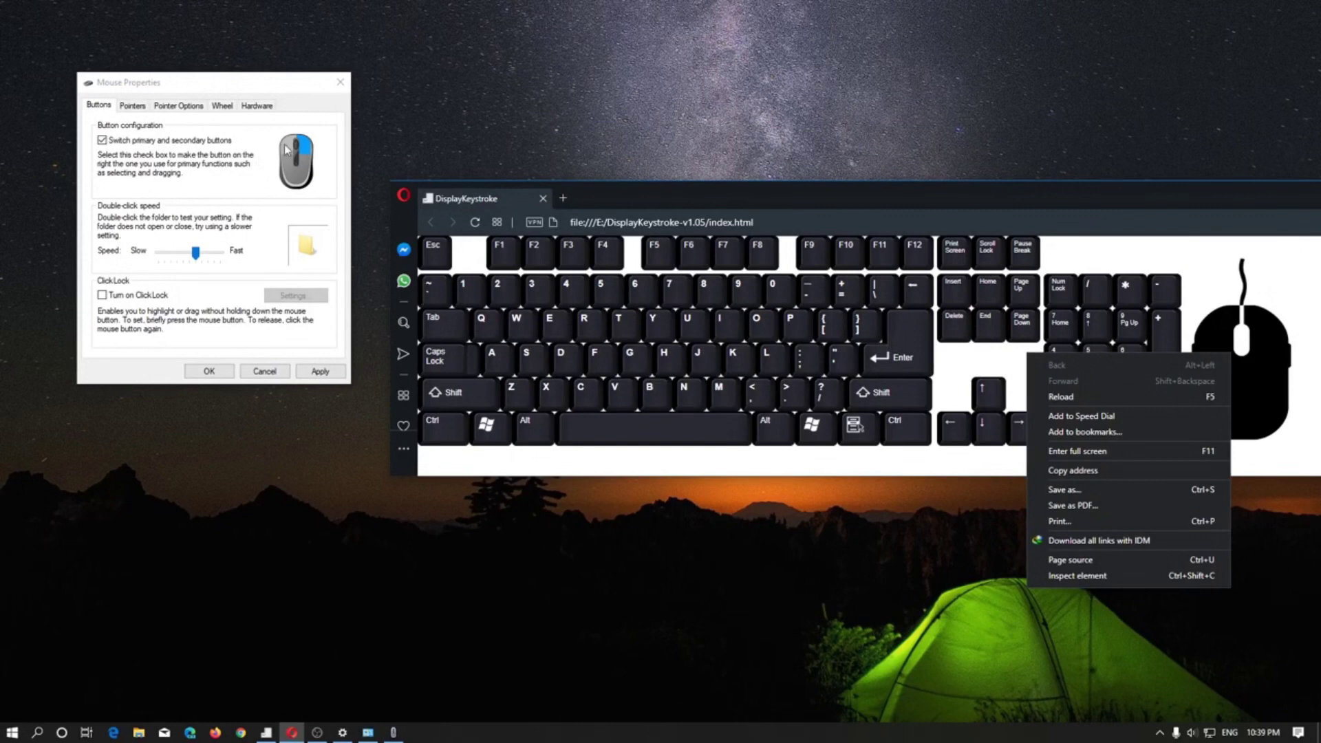
click(949, 359)
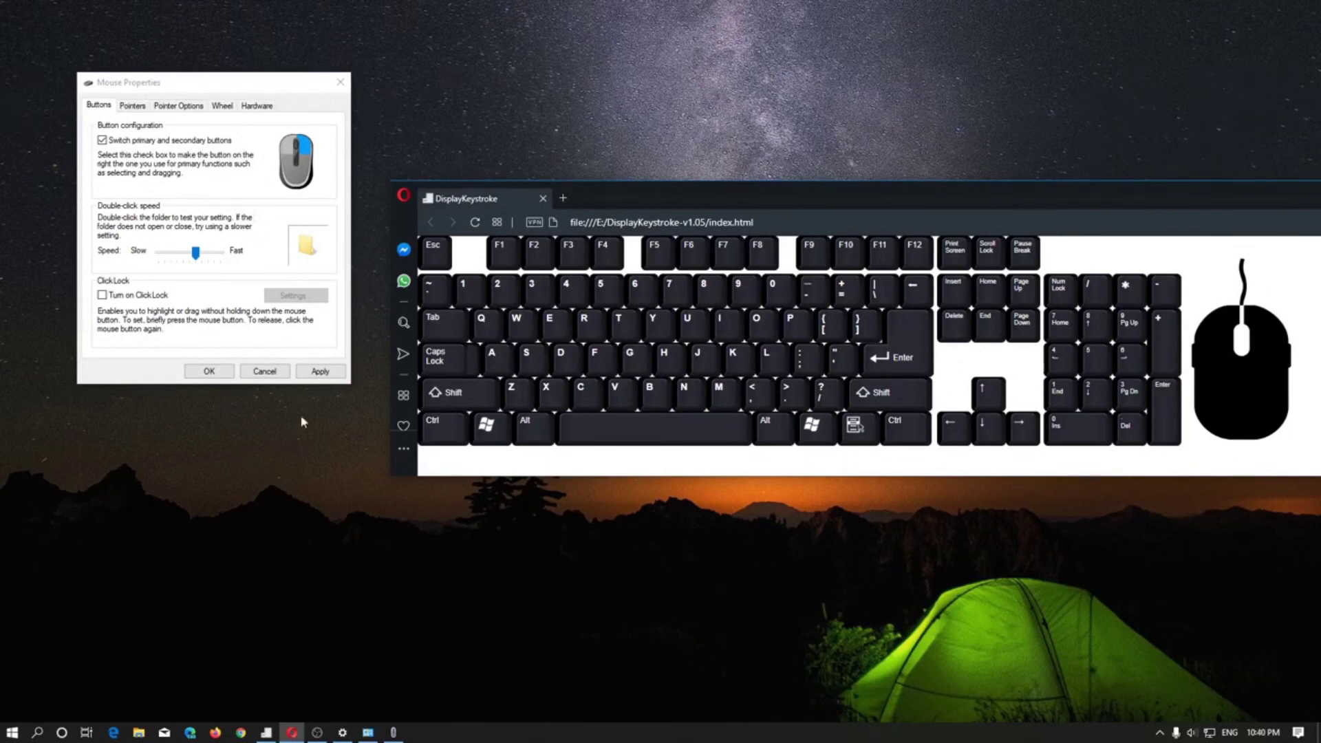
Bring the Settings window back to the front and apply the button switch in Mouse Properties.
click(342, 732)
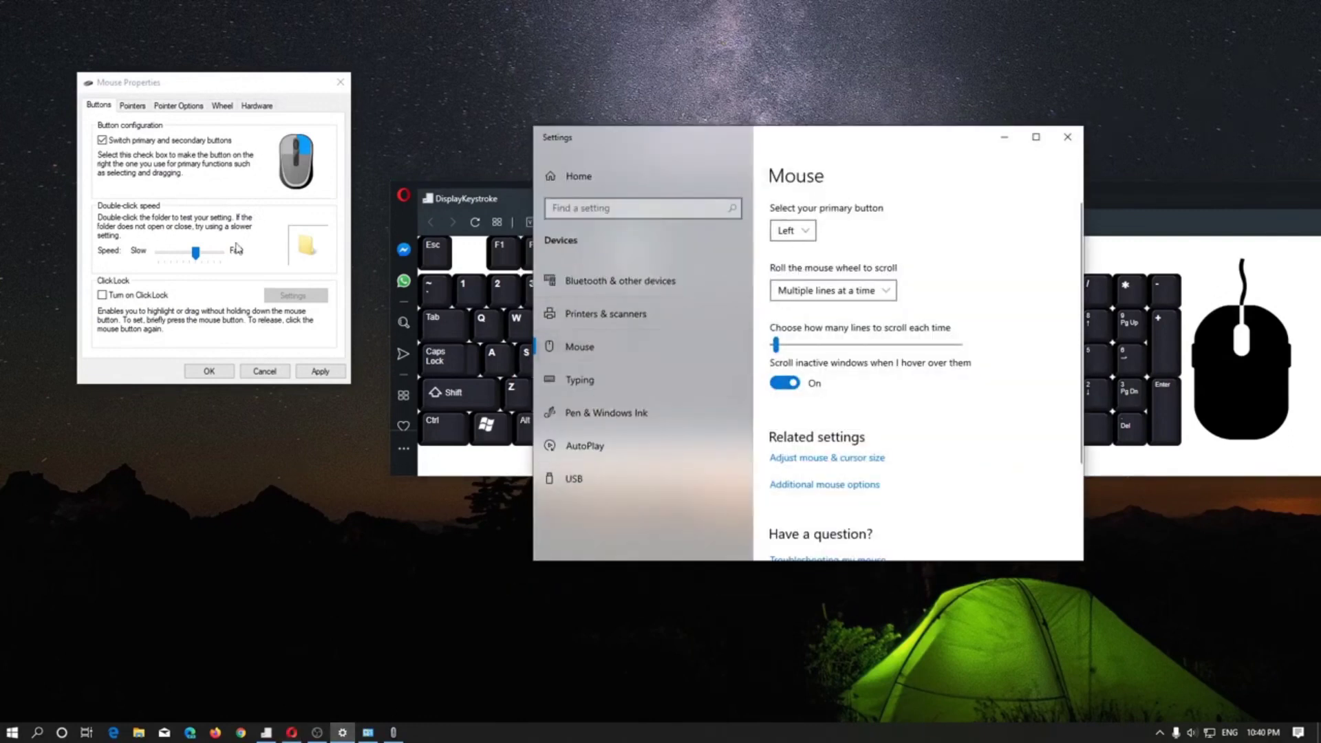
click(322, 373)
click(638, 510)
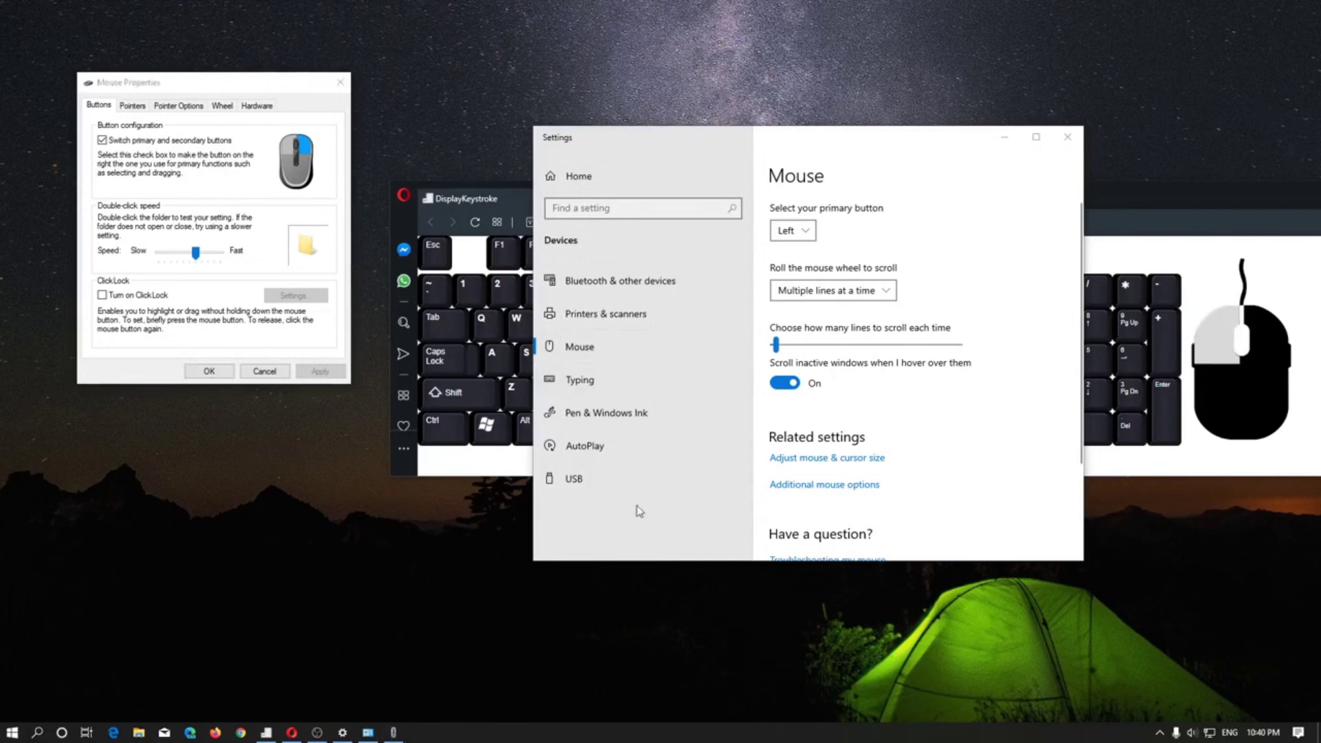
click(581, 513)
click(487, 608)
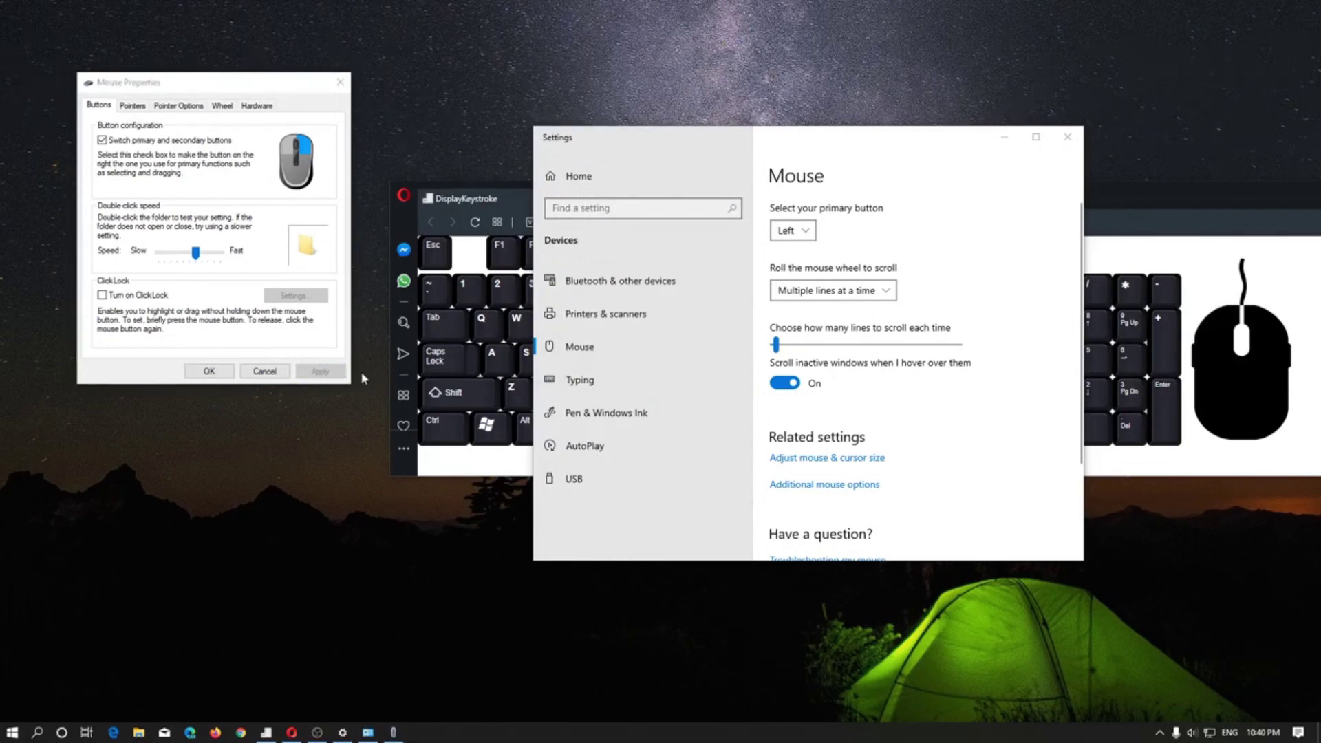